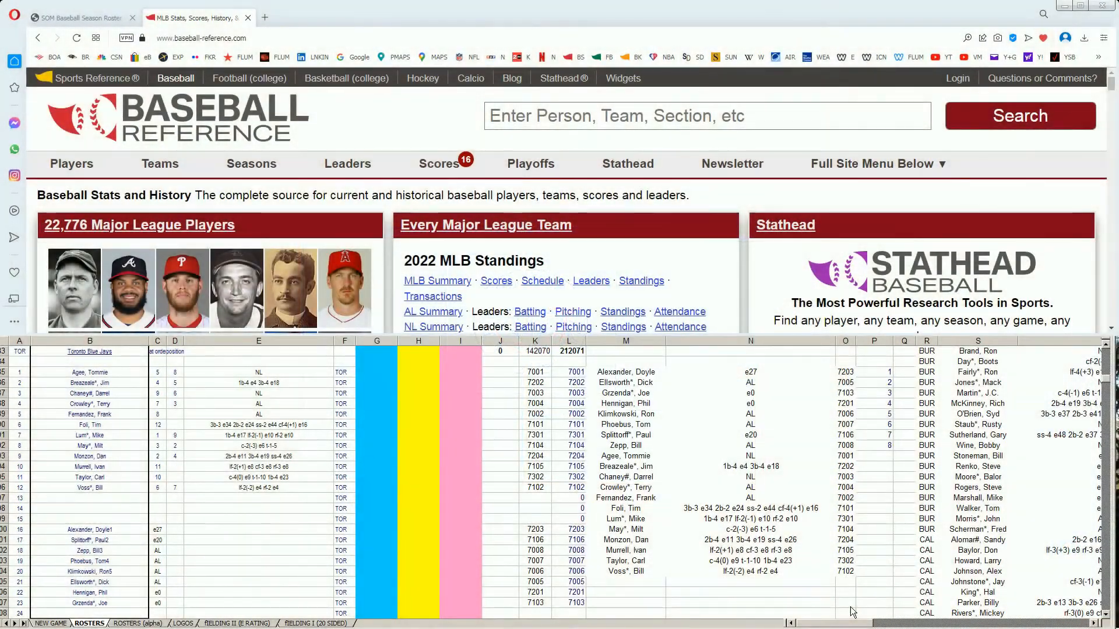
Look up Tommie Agee on Baseball Reference and review his year-by-year batting record through 1973
left_click(539, 115)
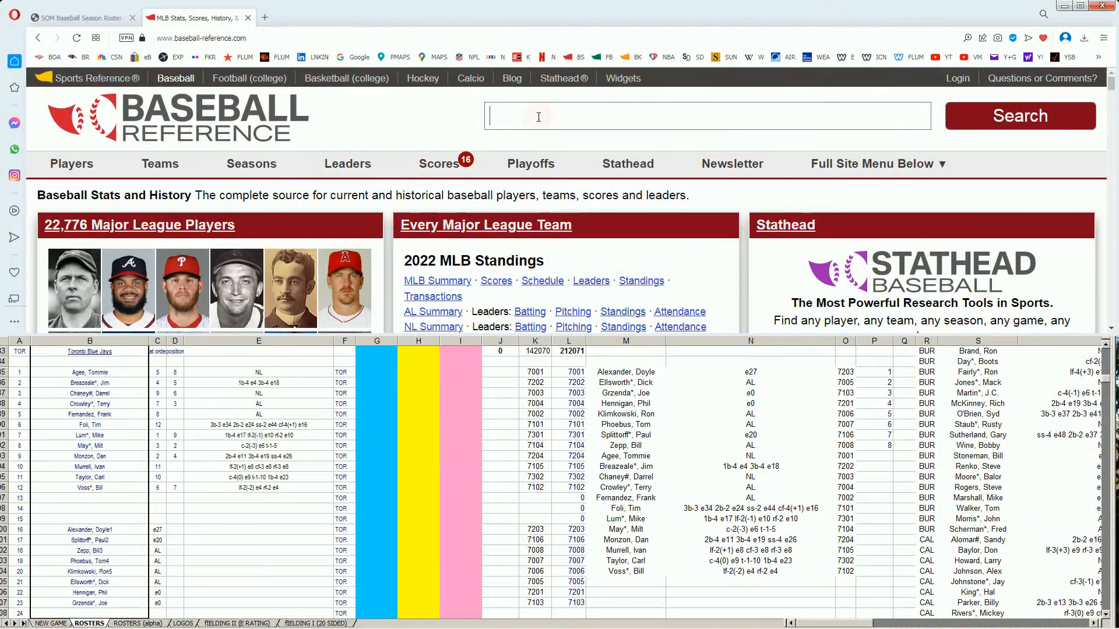
type("agee")
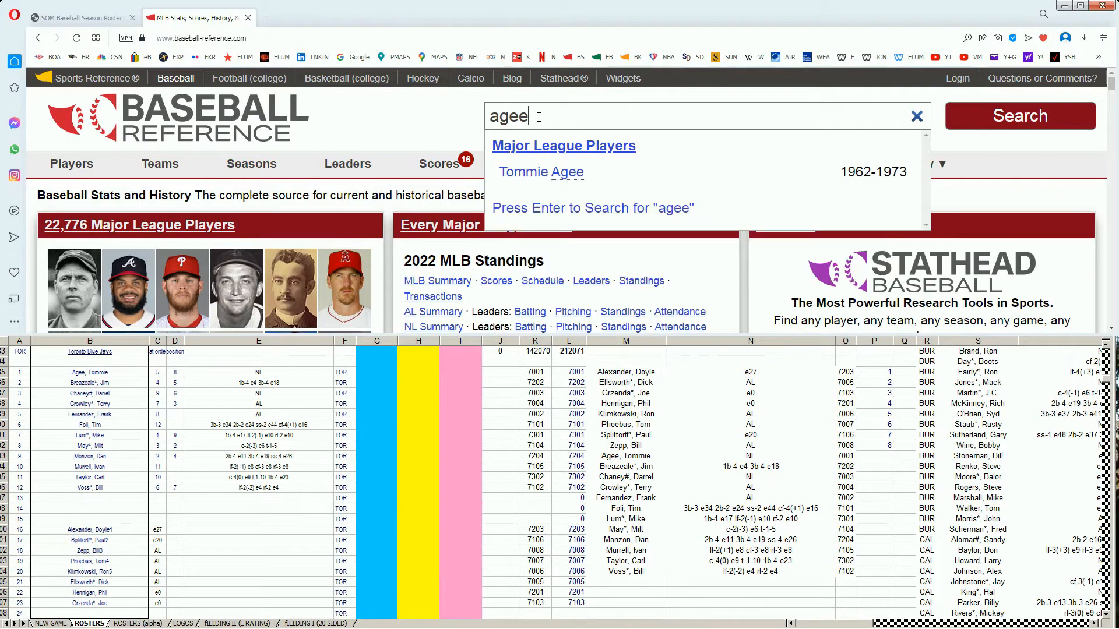
left_click(562, 173)
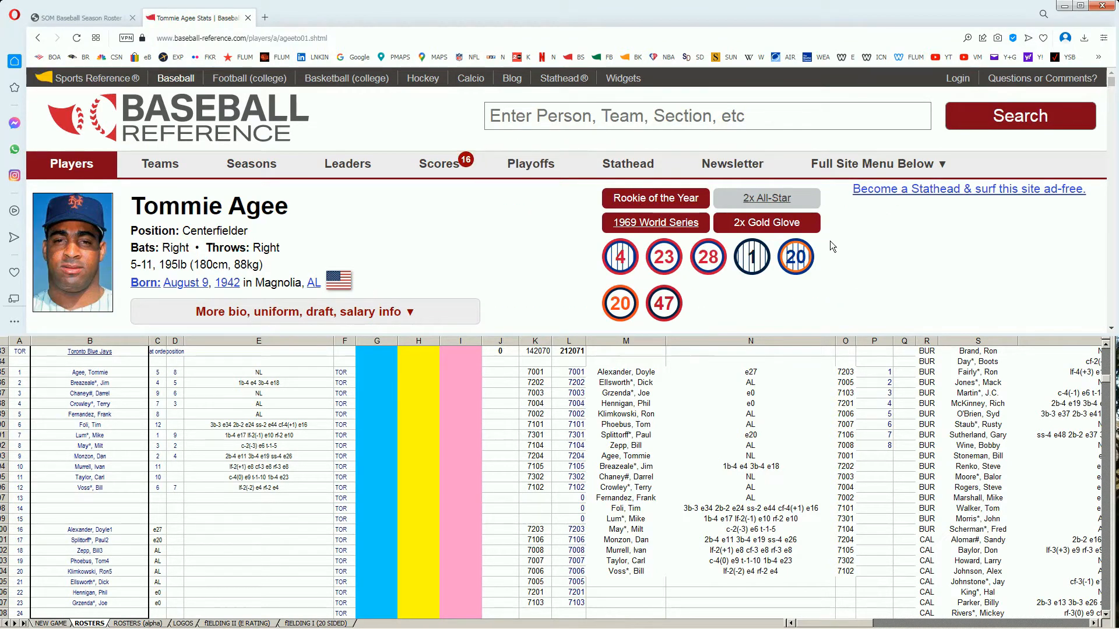
scroll(847, 240, "down", 7)
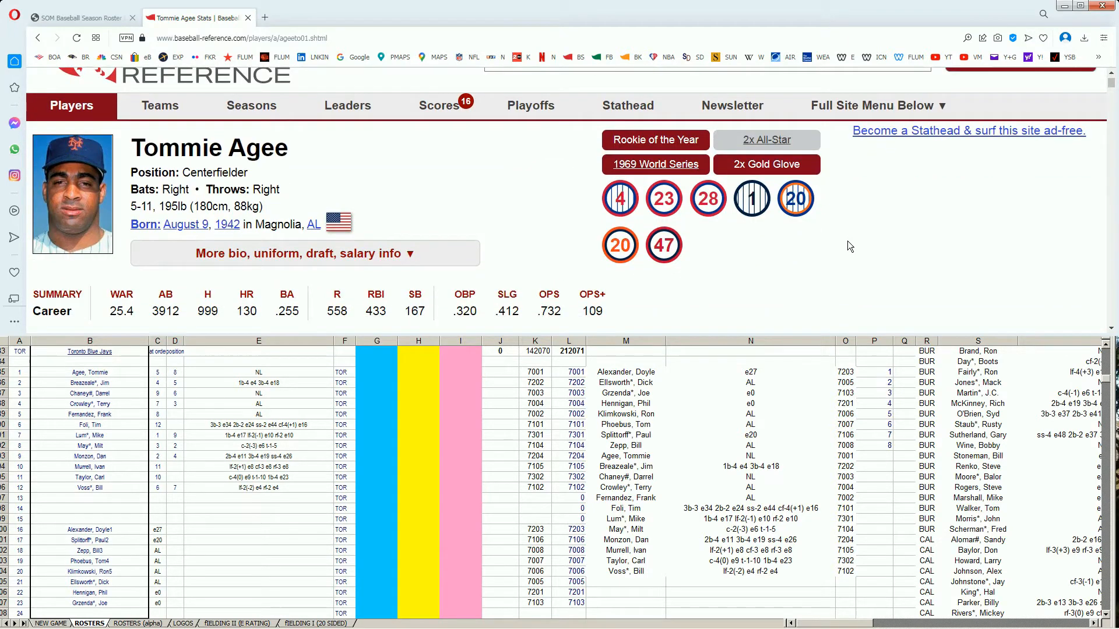
scroll(847, 242, "down", 4)
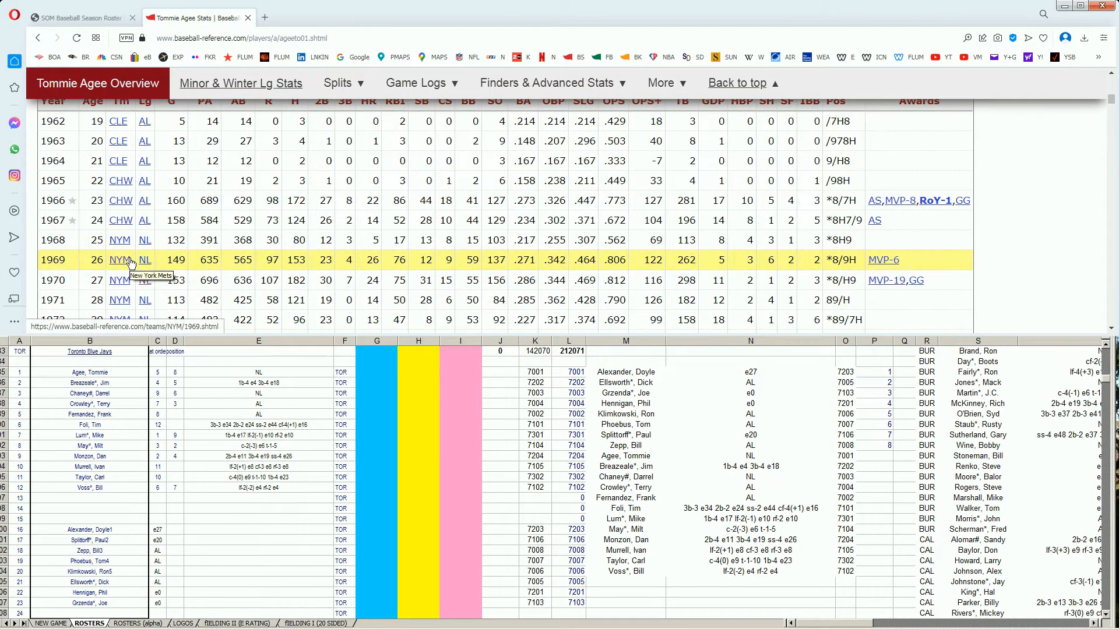
scroll(131, 262, "down", 1)
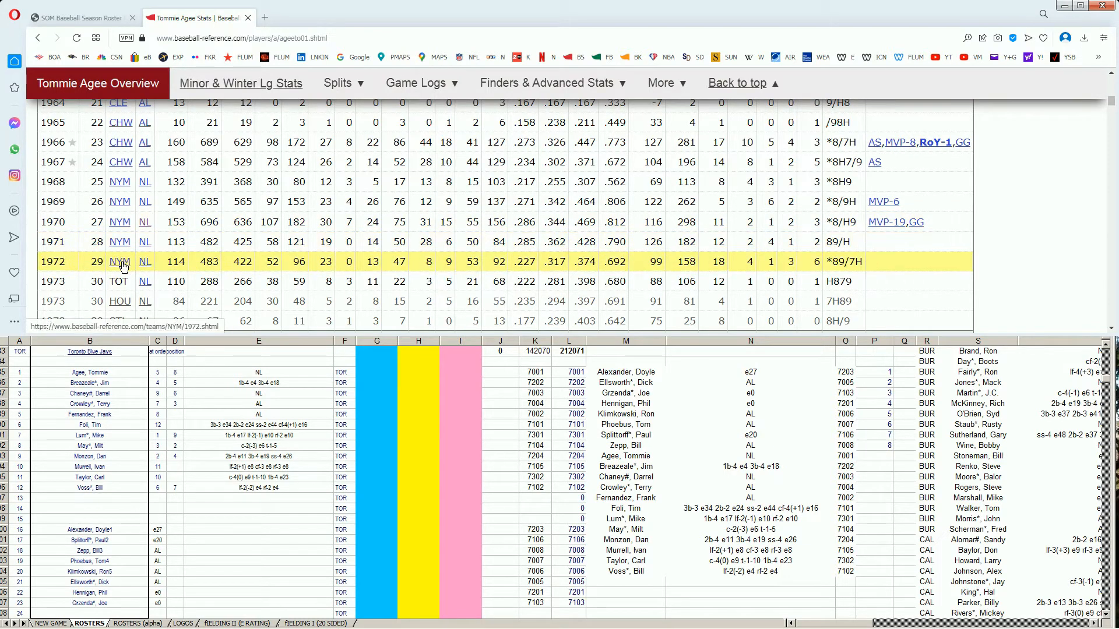
scroll(123, 265, "down", 1)
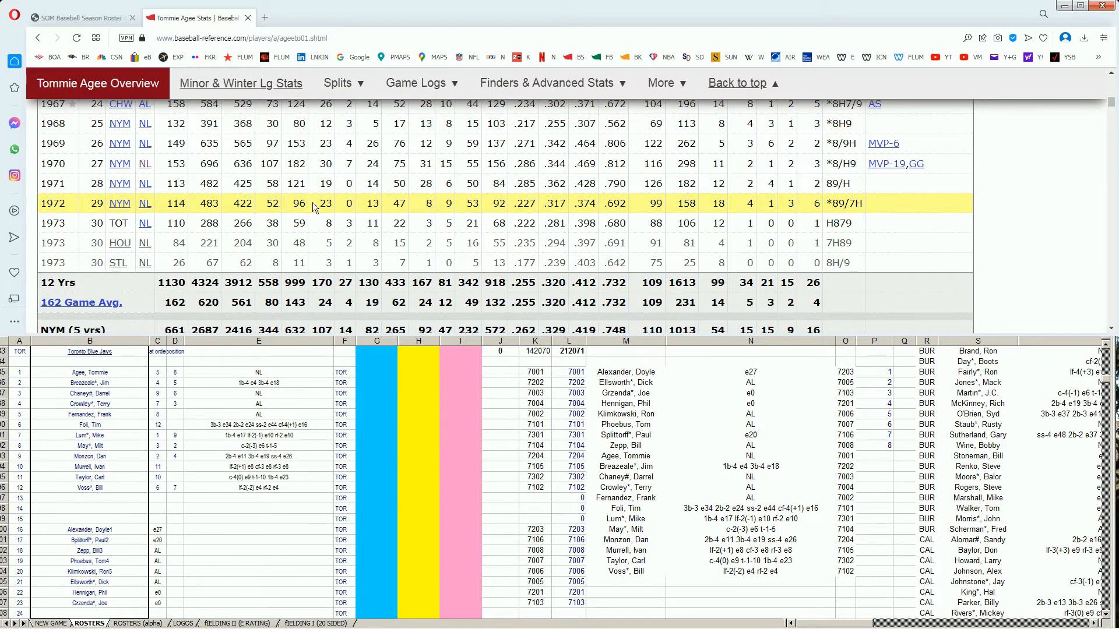
Switch to the Excel roster sheet and enter 10000 in blue column G for Agee, Tommie
left_click(382, 387)
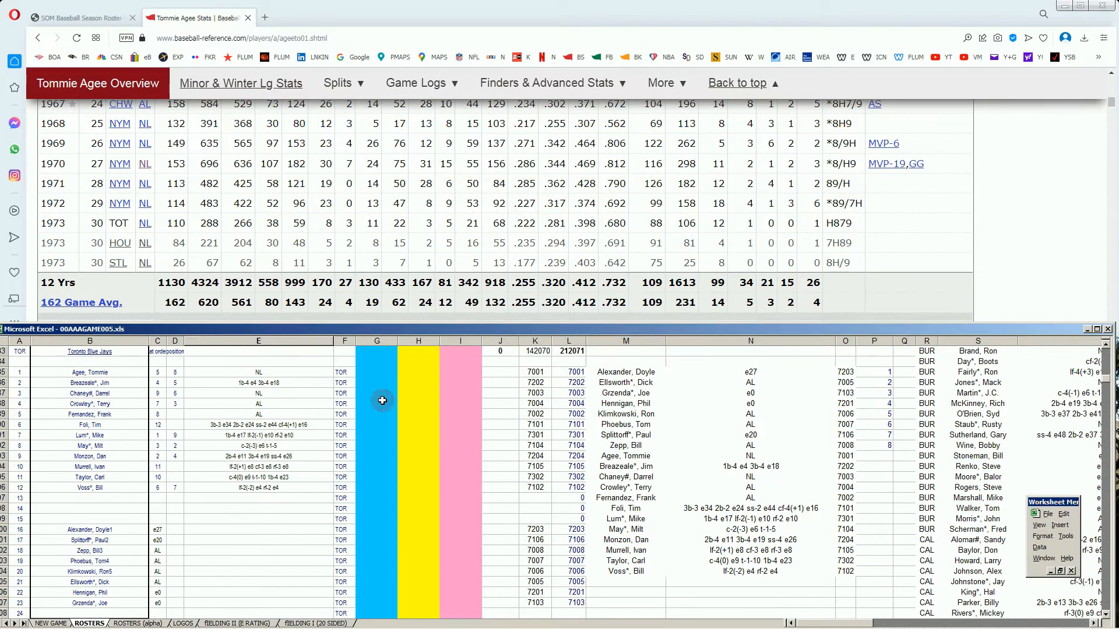
key("Up")
type("10000")
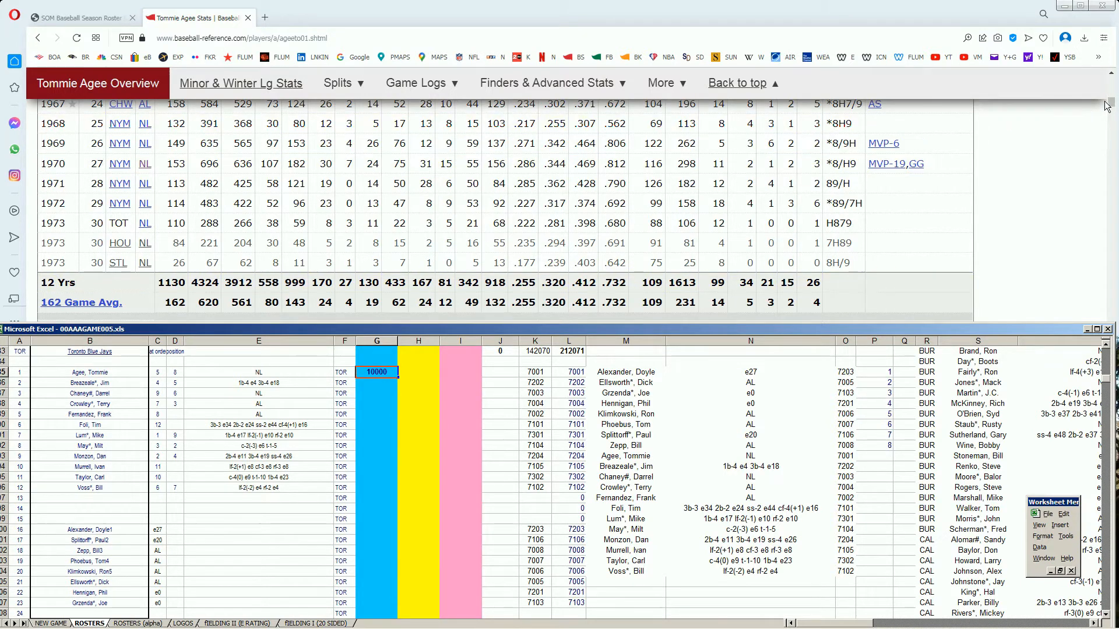
Return to Baseball Reference, search for chaney and open Darrel Chaney's player page
left_click_drag(1110, 102, 1110, 74)
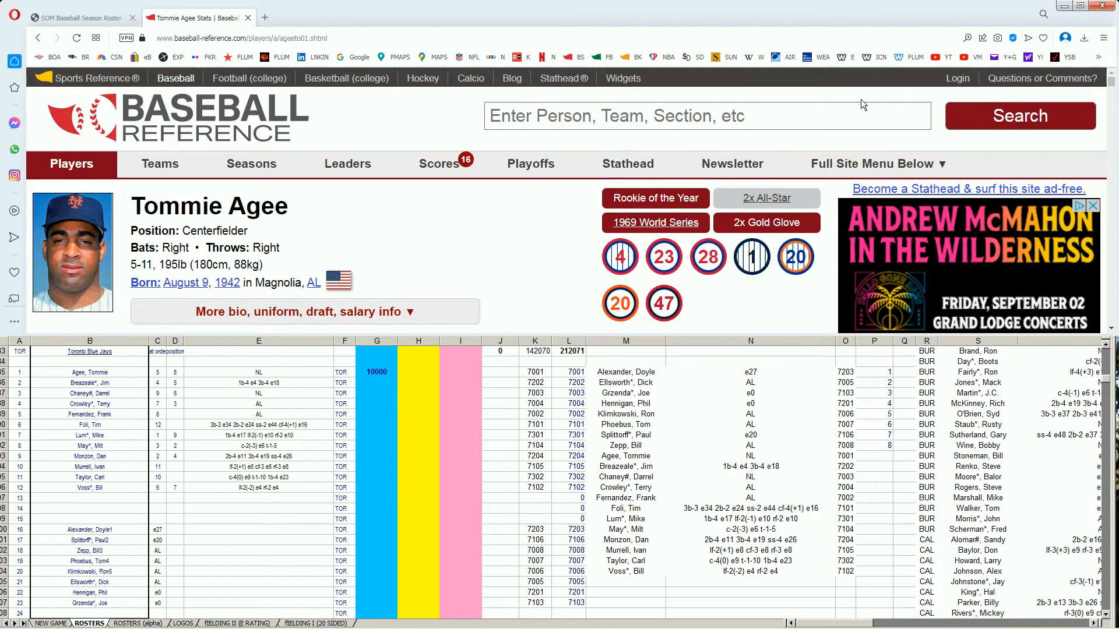
left_click(829, 108)
type("chaney")
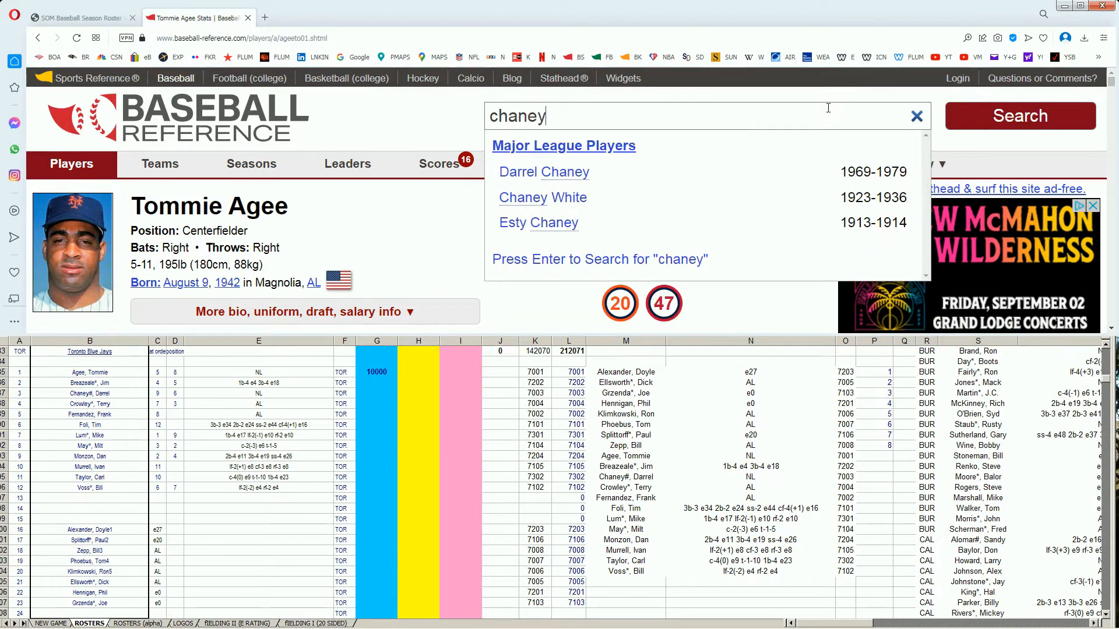
left_click(579, 174)
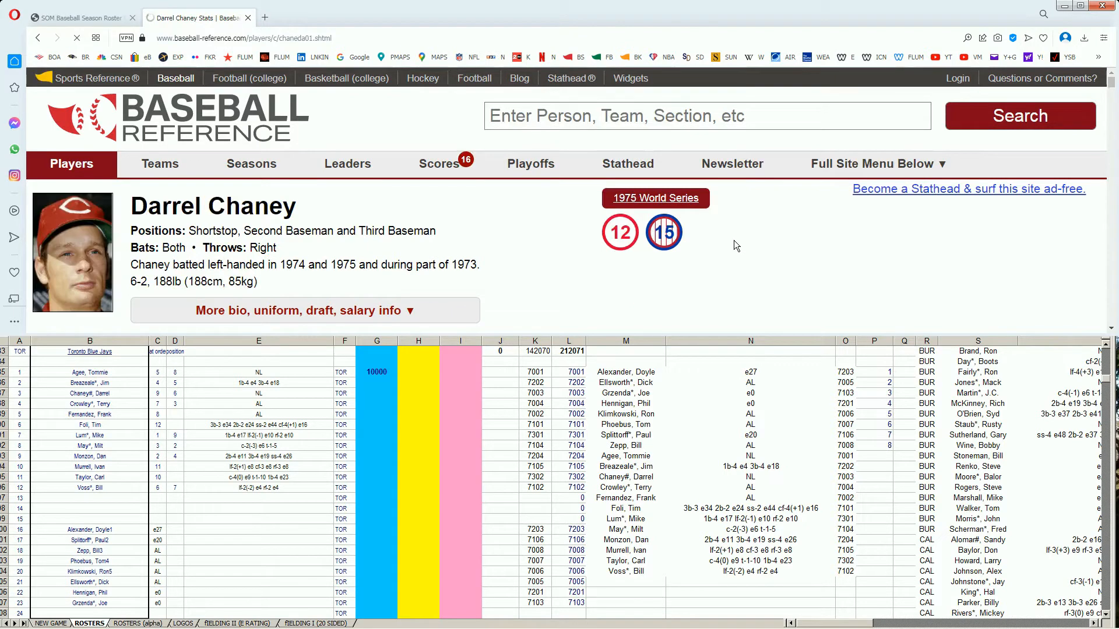
Examine Darrel Chaney's positions and his Standard Batting table, comparing his playing time from season to season
scroll(733, 240, "down", 2)
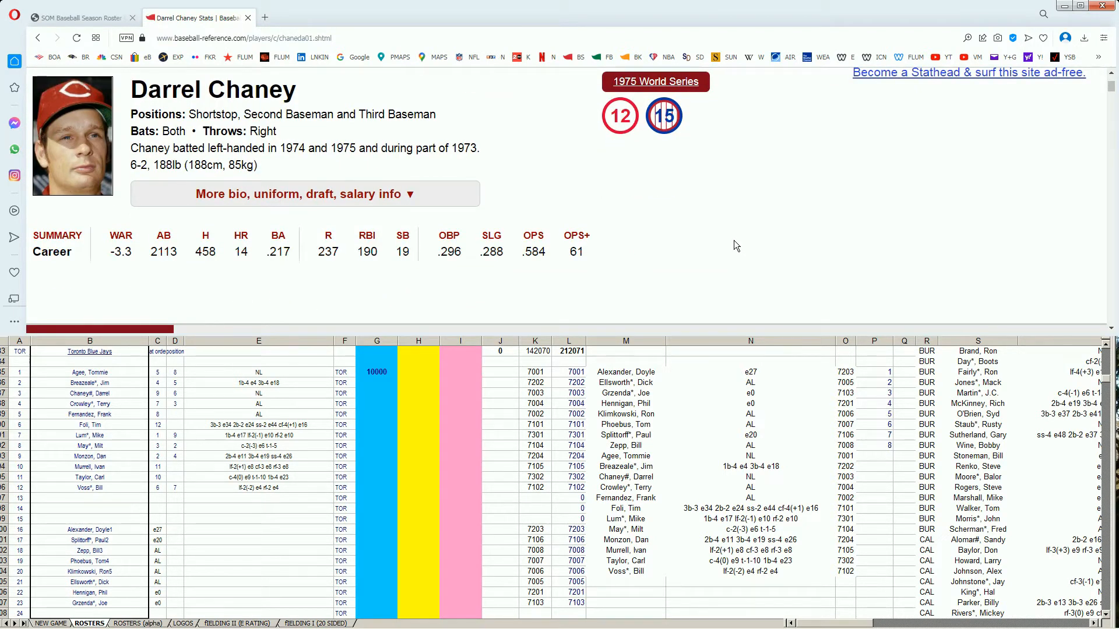
scroll(734, 241, "down", 2)
scroll(734, 245, "up", 1)
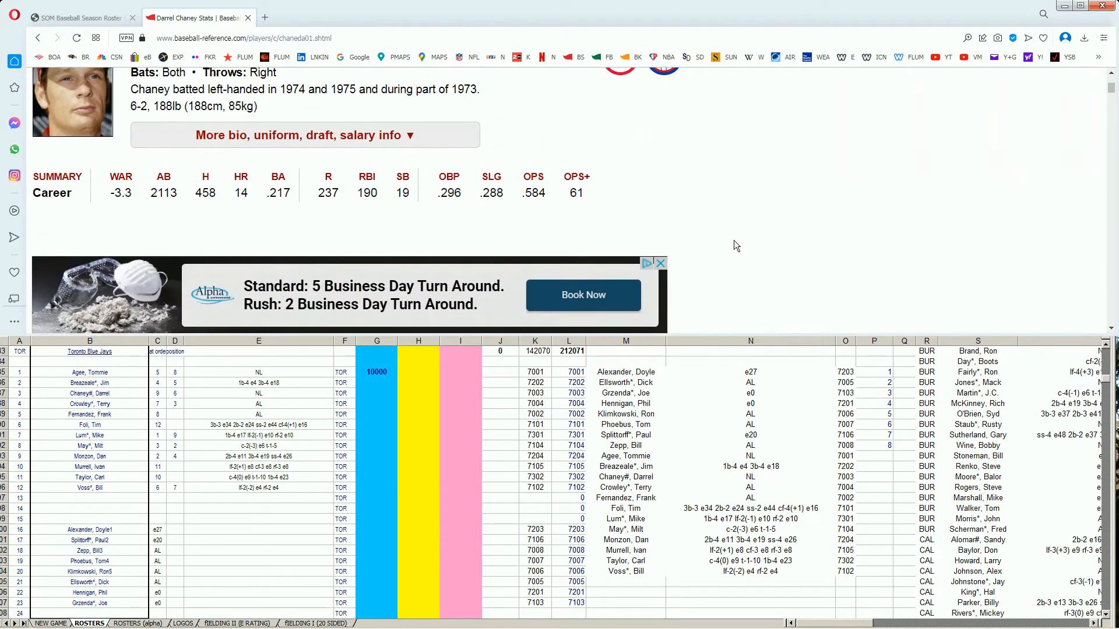
scroll(734, 245, "up", 2)
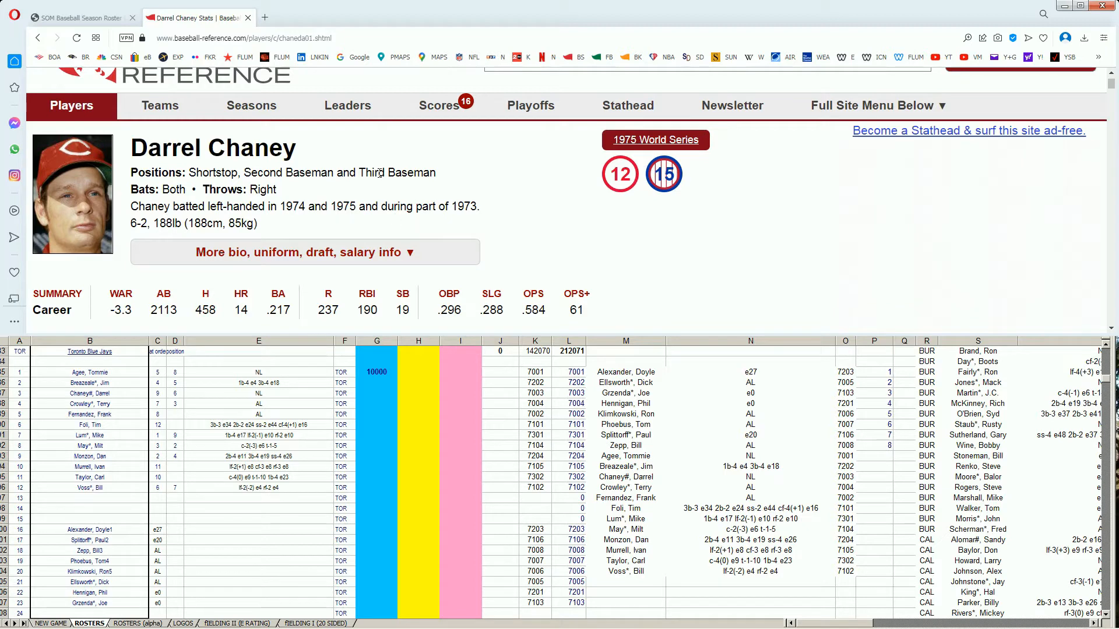
scroll(784, 218, "down", 10)
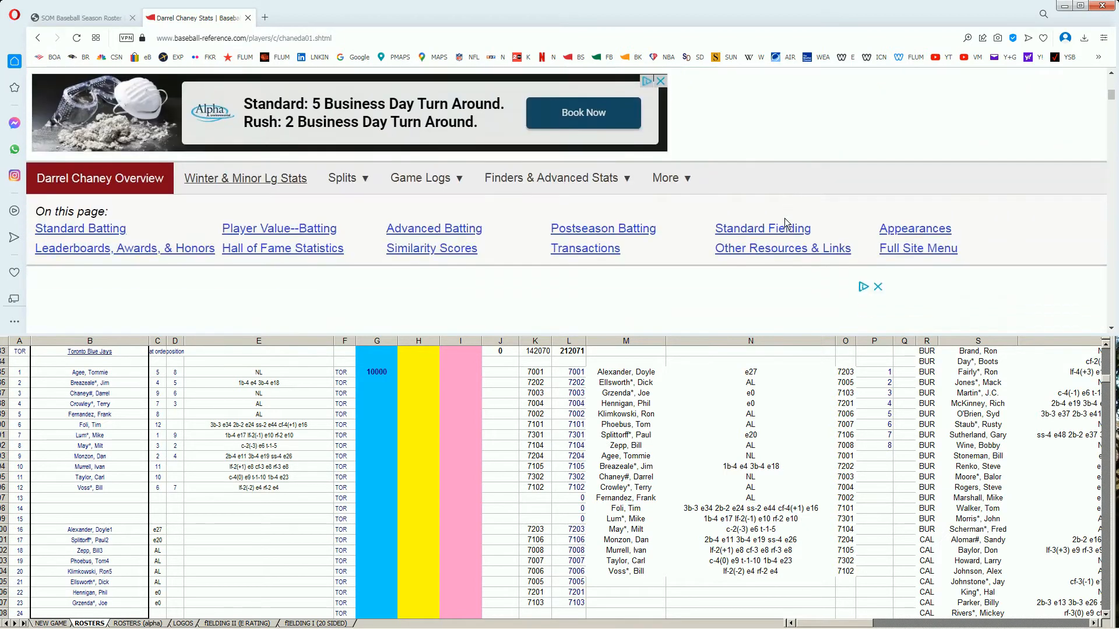
scroll(786, 223, "down", 4)
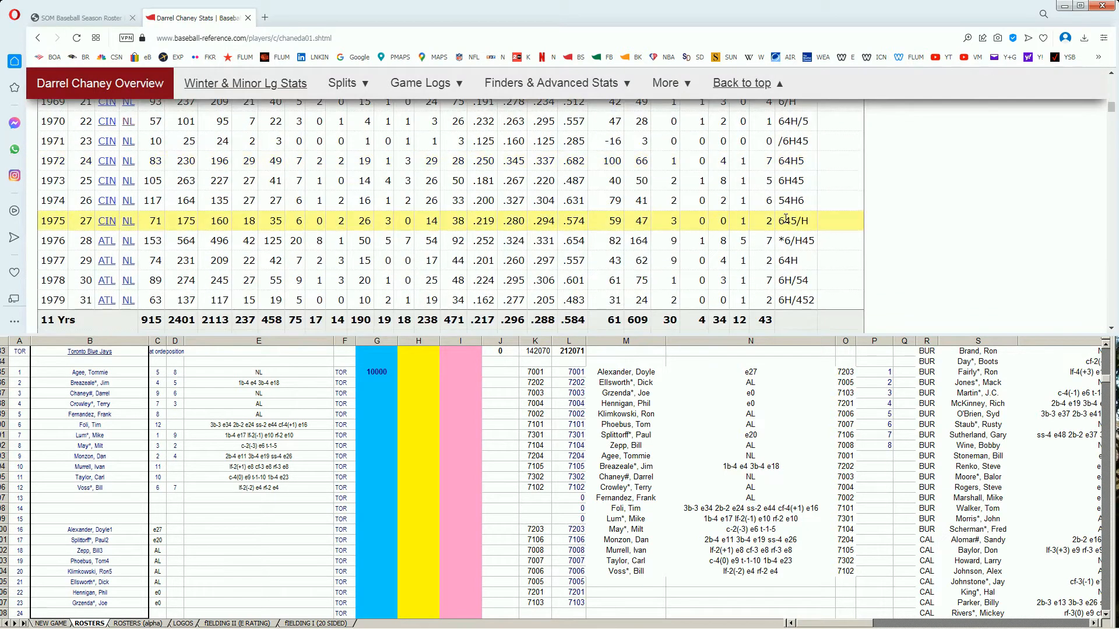
scroll(785, 218, "up", 4)
scroll(786, 217, "down", 3)
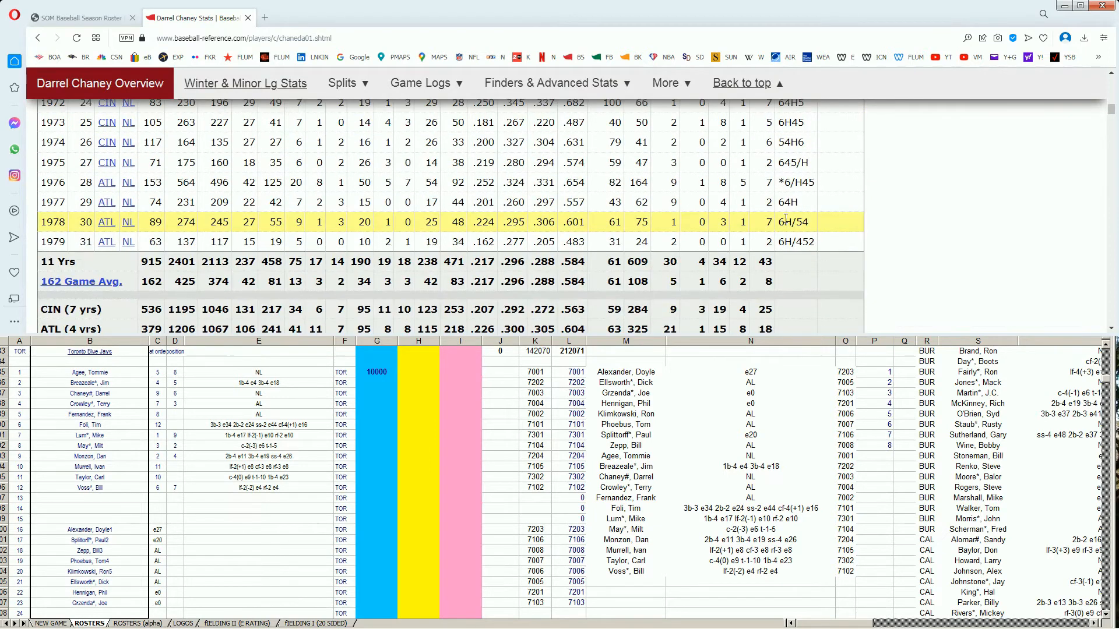
scroll(786, 218, "up", 2)
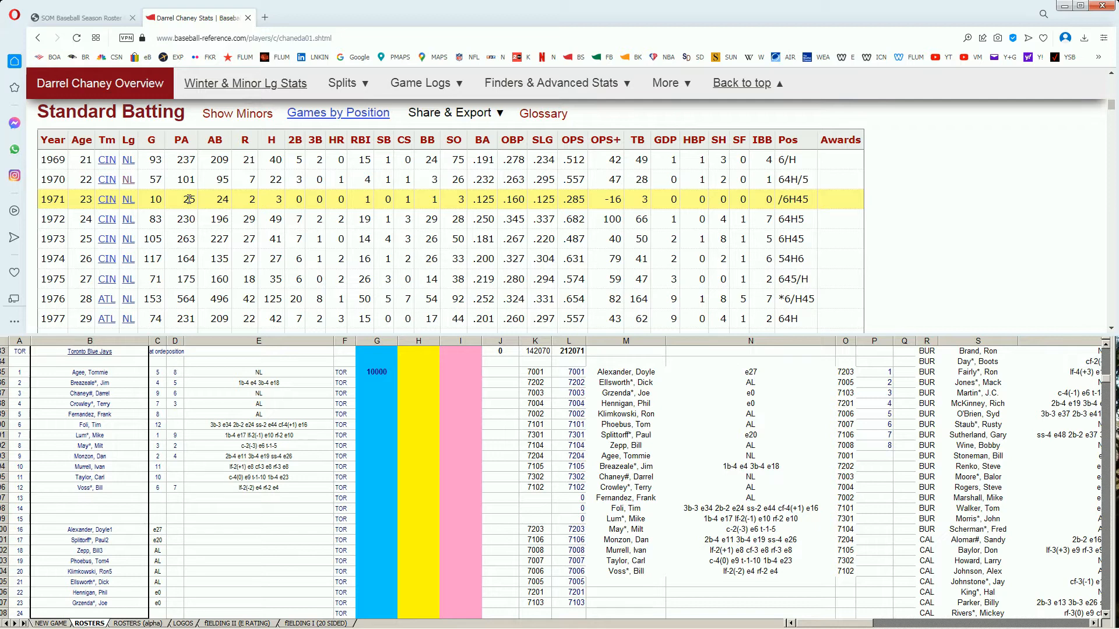
Open the 1971 (ORIGINAL) Strat-O-Matic season roster and check the Cincinnati Reds and additional National League players lists
left_click(102, 20)
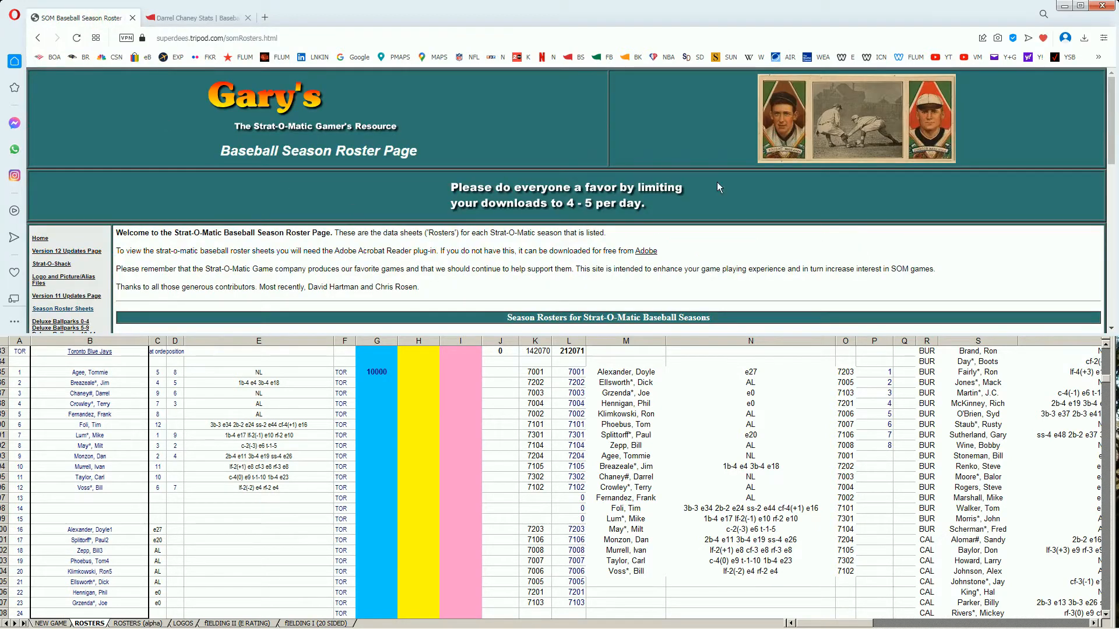
scroll(793, 209, "down", 2)
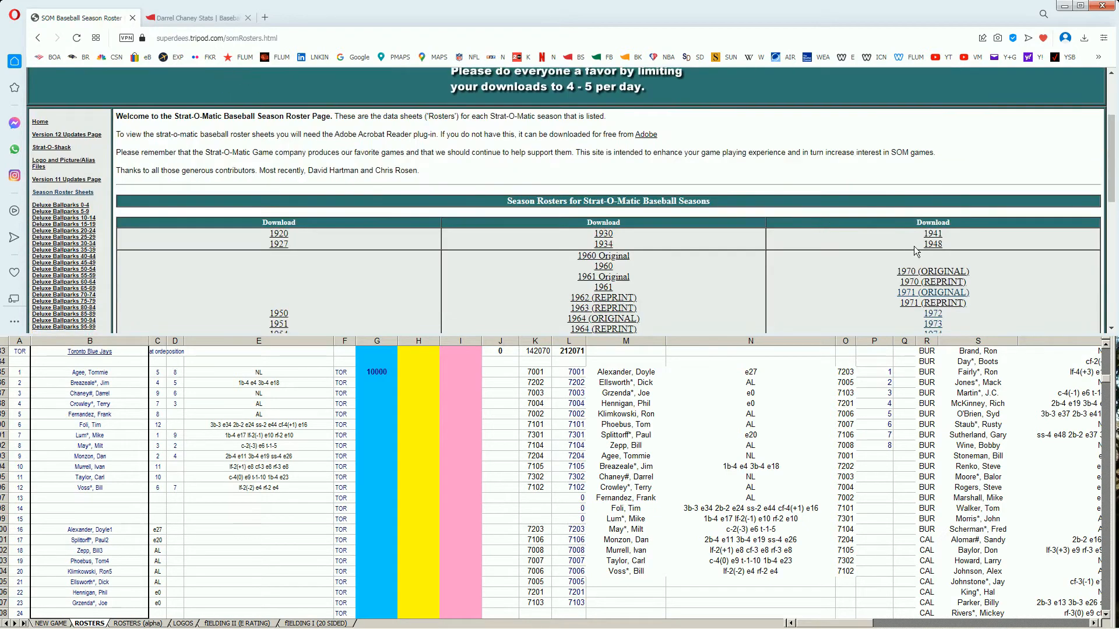
left_click(907, 296)
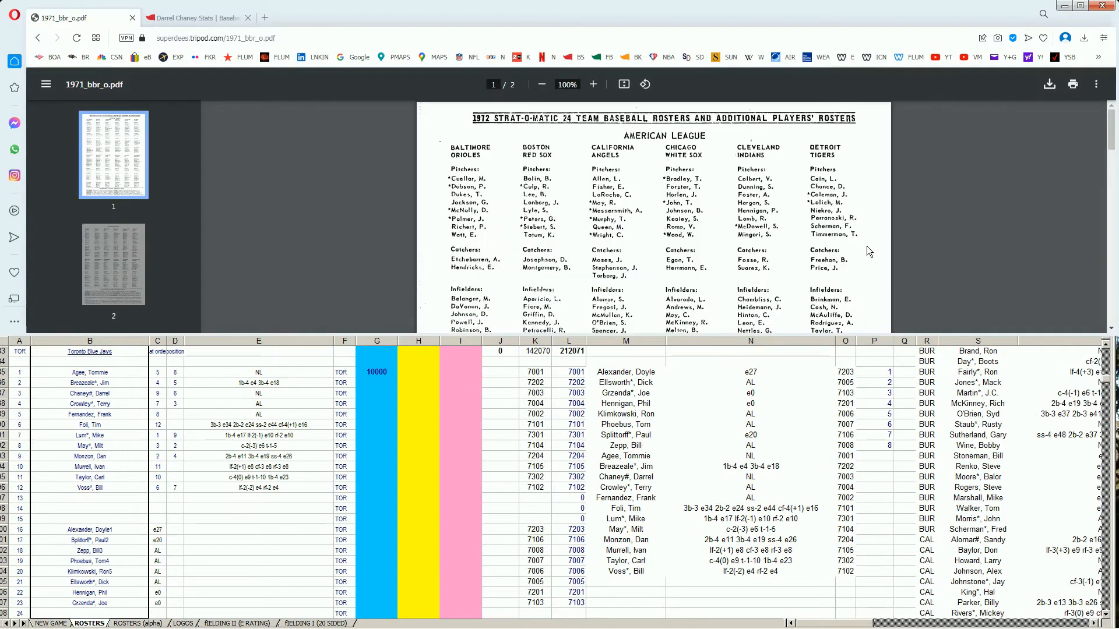
scroll(937, 247, "down", 5)
scroll(937, 247, "down", 8)
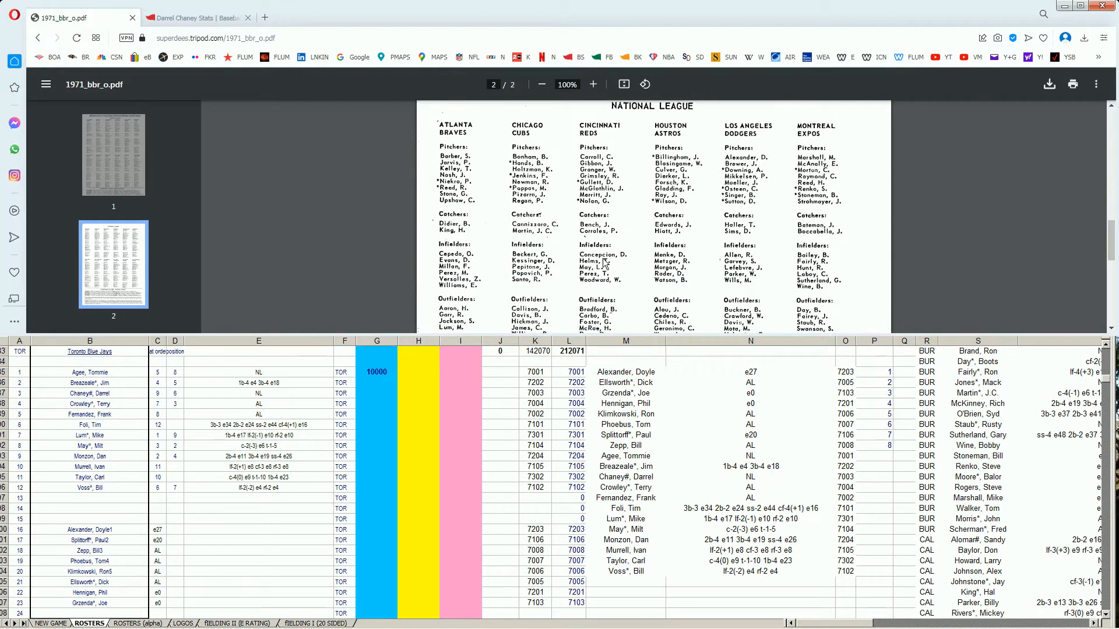
scroll(611, 284, "down", 1)
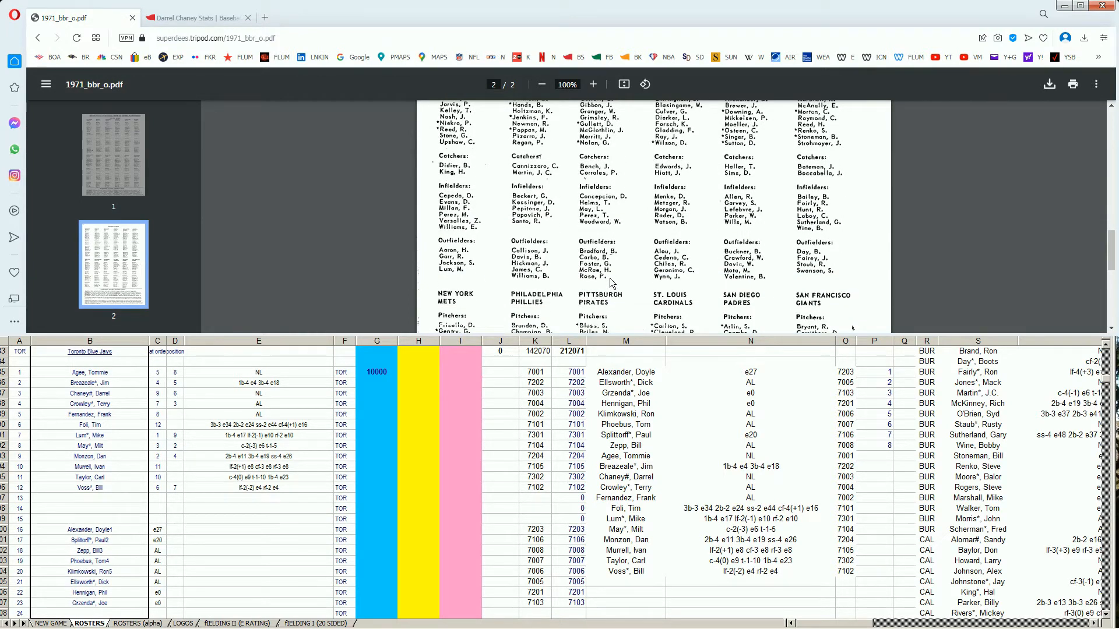
scroll(610, 284, "down", 5)
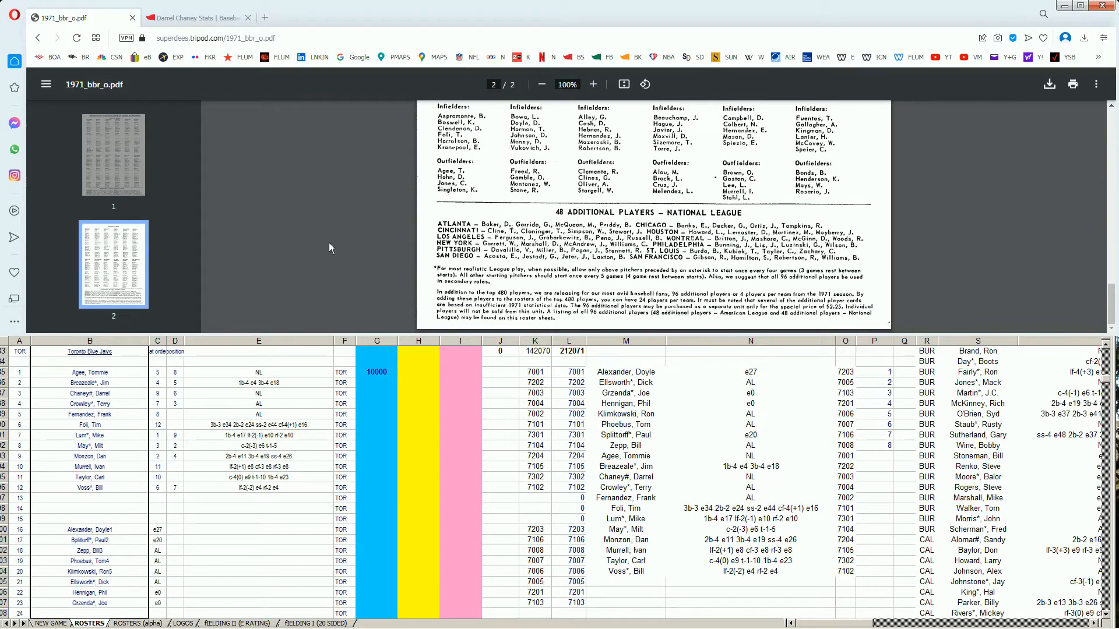
Go back to Chaney's statistics page and enter 10000 in blue column G of his row in the Excel roster
left_click(193, 18)
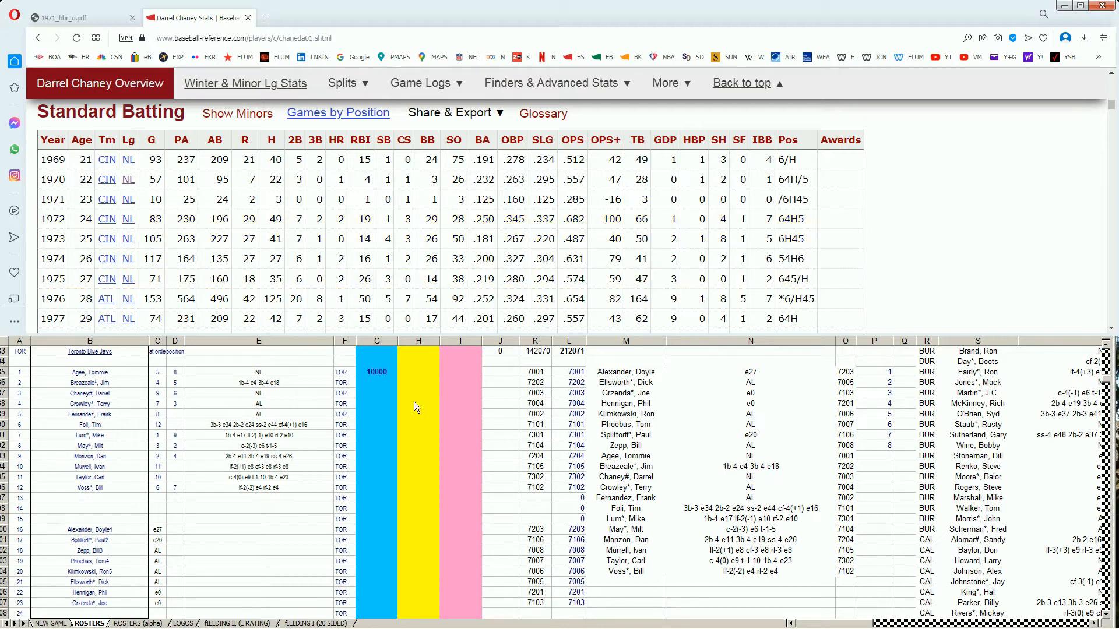
left_click(368, 395)
left_click(373, 394)
type("10000")
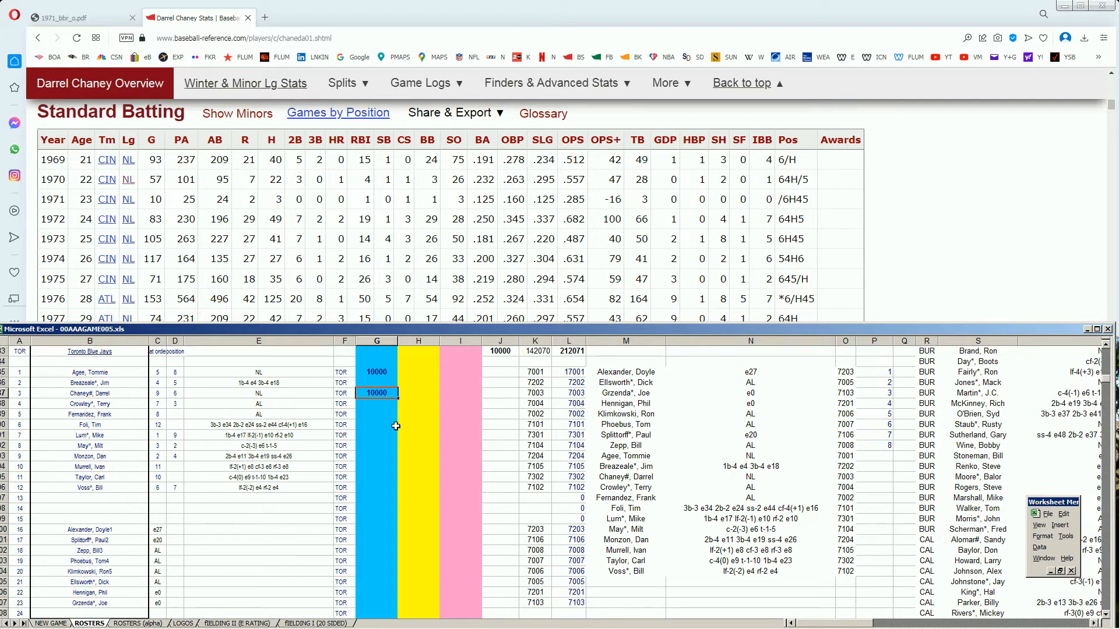
Return to Baseball Reference, search for crowley and open Terry Crowley's player page
left_click_drag(1110, 106, 1110, 73)
left_click(792, 120)
type("crowley")
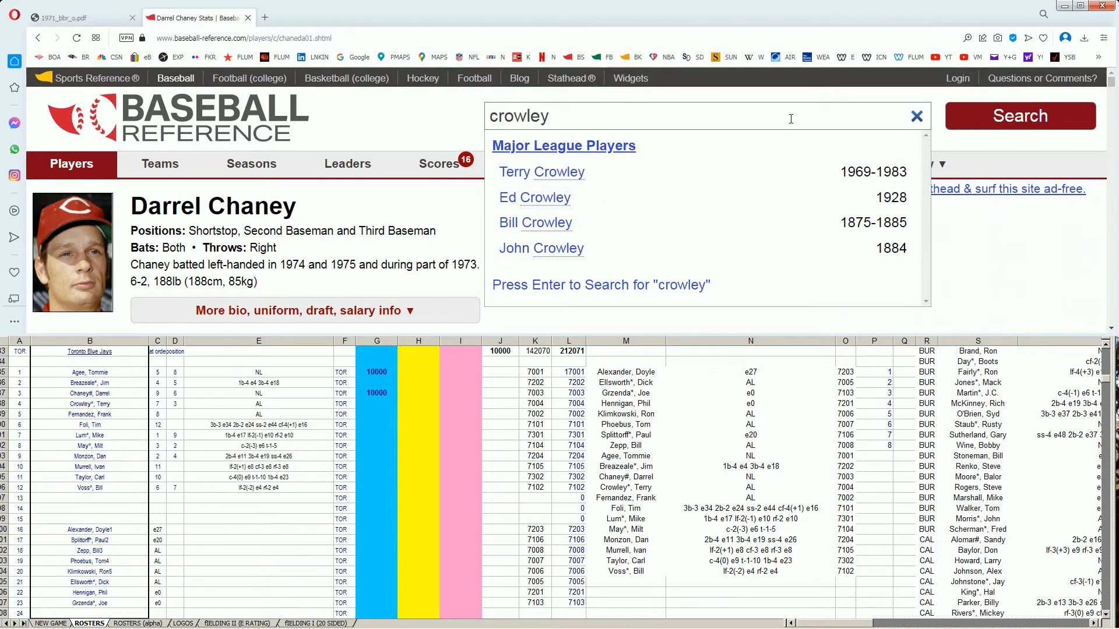
left_click(560, 173)
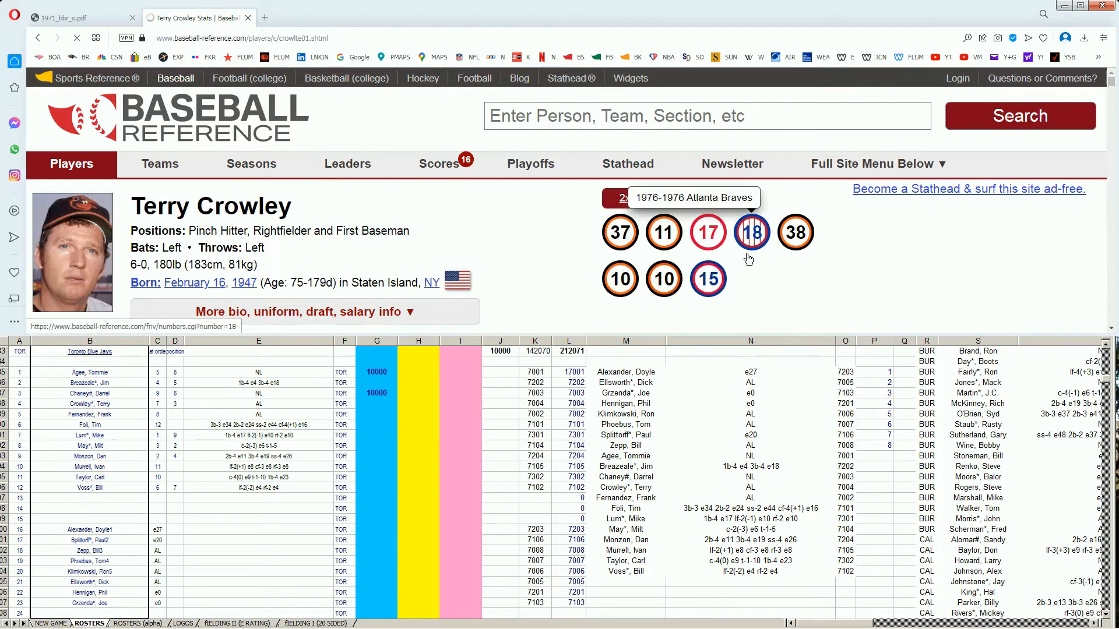
Examine Terry Crowley's Standard Batting table, focusing on his early 1970s seasons with Baltimore
scroll(756, 256, "down", 5)
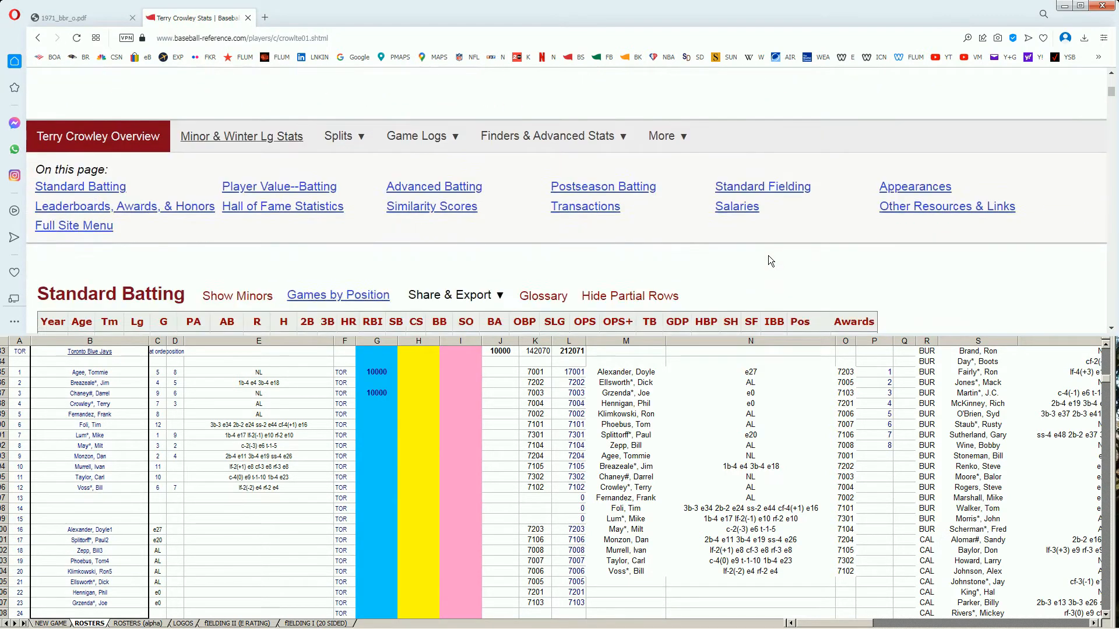
scroll(768, 260, "down", 1)
scroll(770, 260, "up", 3)
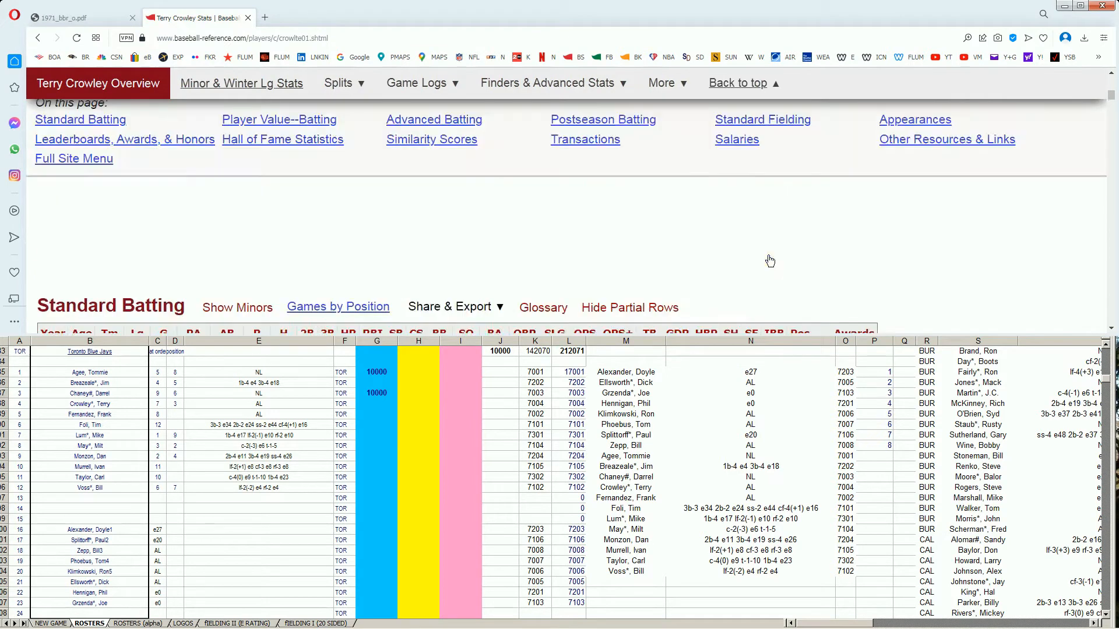
scroll(771, 261, "down", 3)
scroll(771, 260, "down", 1)
scroll(770, 260, "down", 2)
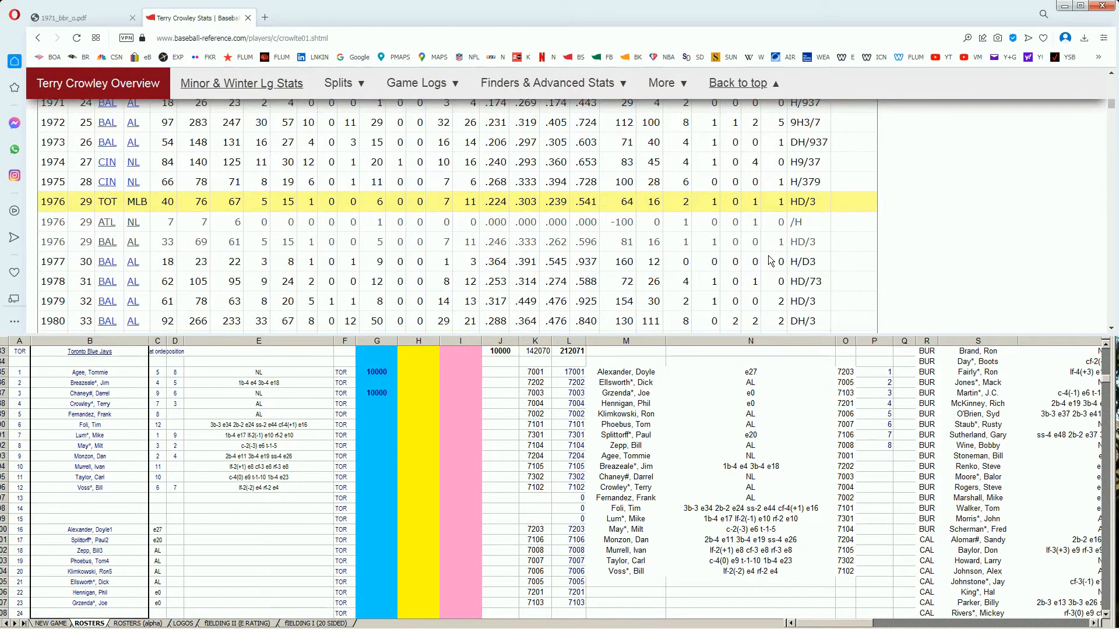
scroll(770, 261, "up", 1)
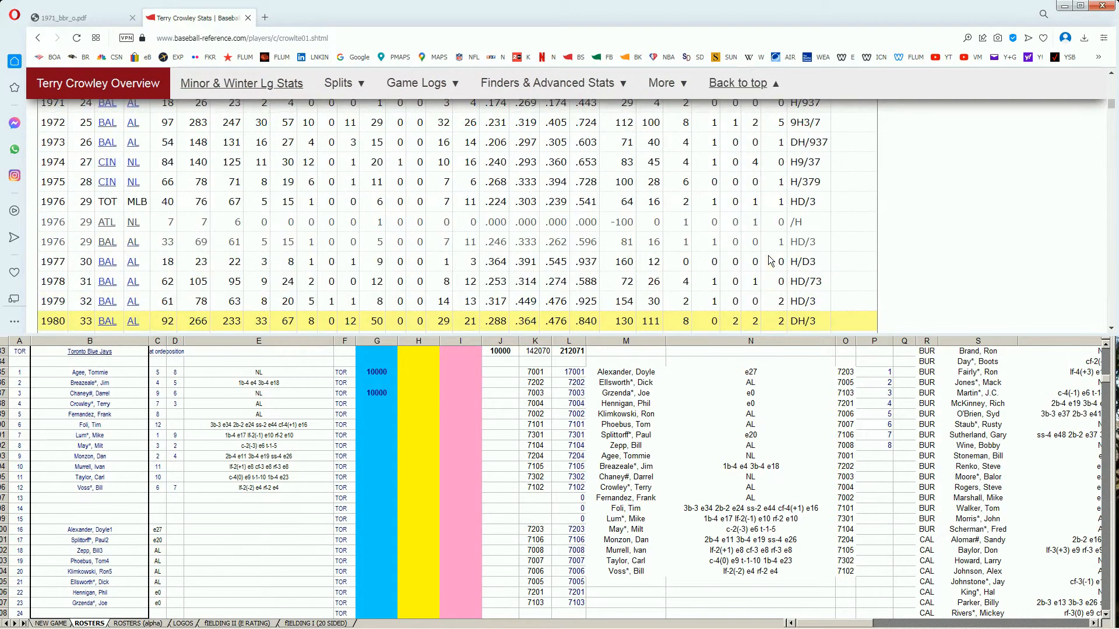
scroll(770, 261, "up", 1)
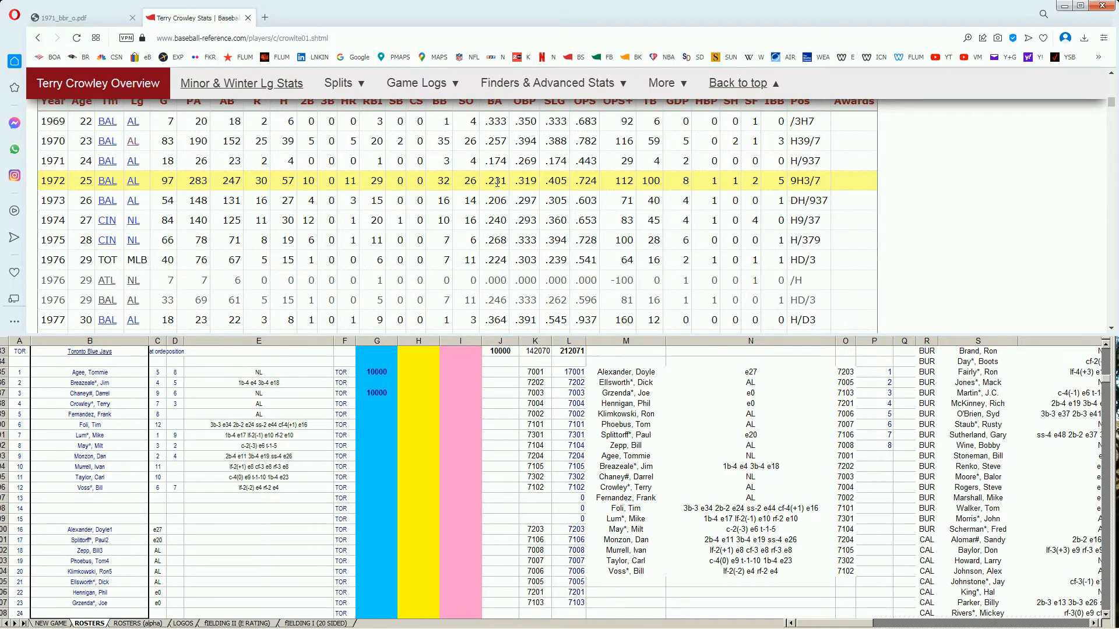
Enter 10000 in blue column G of Terry Crowley's row in the Toronto Blue Jays roster
left_click(375, 416)
left_click(370, 414)
key("Up")
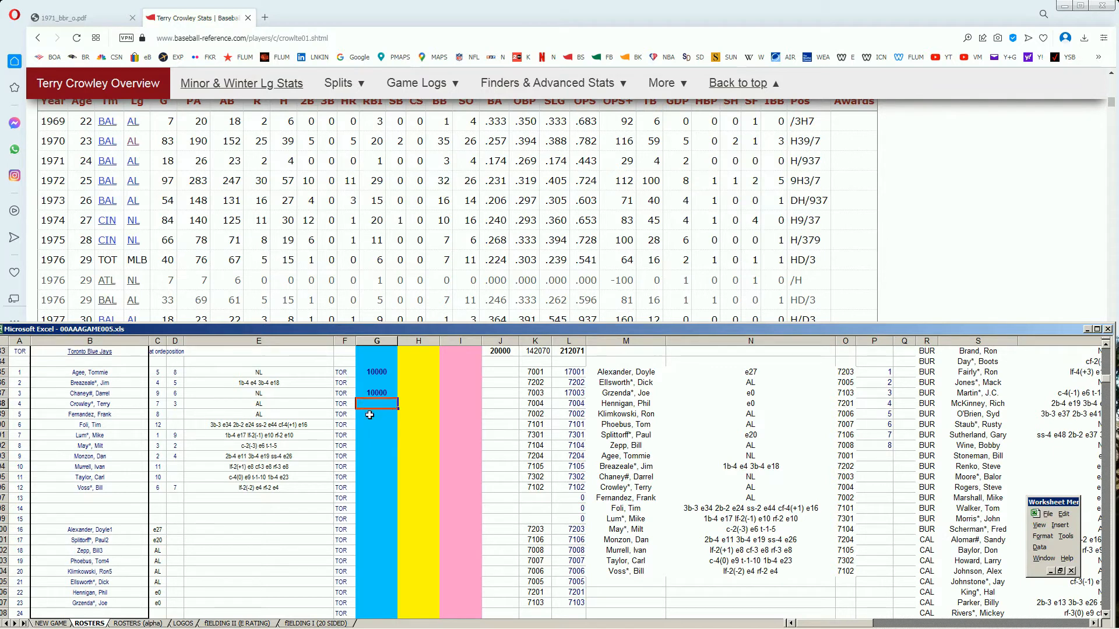
type("10000")
Mark Darrel Chaney and Terry Crowley with a ? in pink column I of the Toronto roster
left_click(454, 395)
double_click(460, 392)
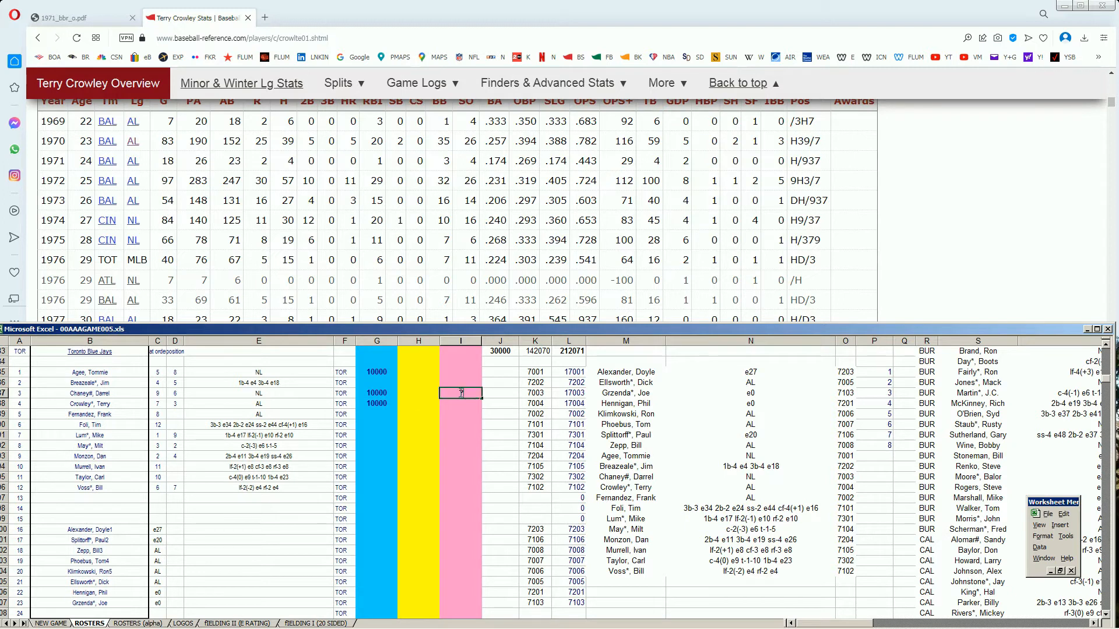
key("Return")
type("?")
left_click(398, 467)
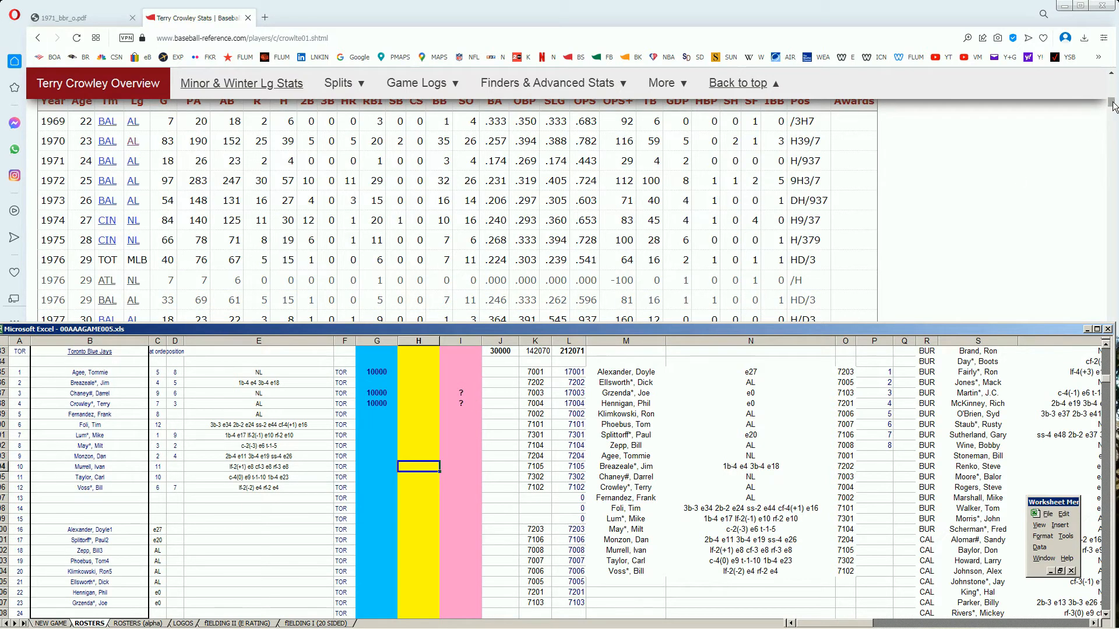
Search Baseball Reference for frank f, open Frank Fernandez's player page and view his 1970 to 1972 Standard Batting rows
left_click_drag(1111, 102, 1111, 80)
left_click(819, 115)
type("frank f")
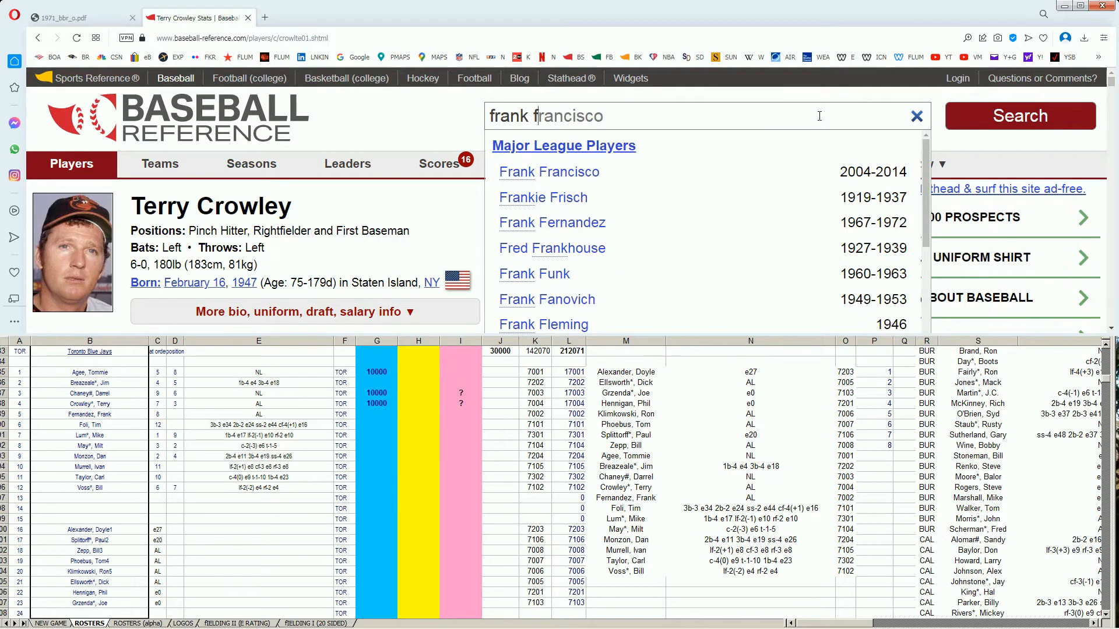
left_click(584, 227)
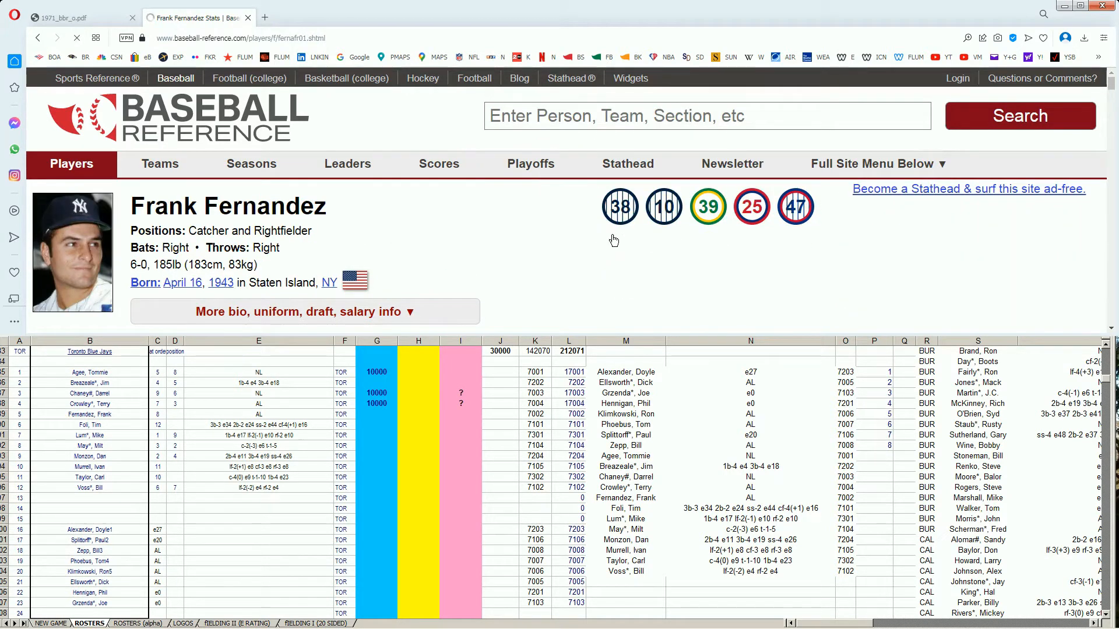
scroll(613, 236, "down", 2)
scroll(652, 228, "down", 6)
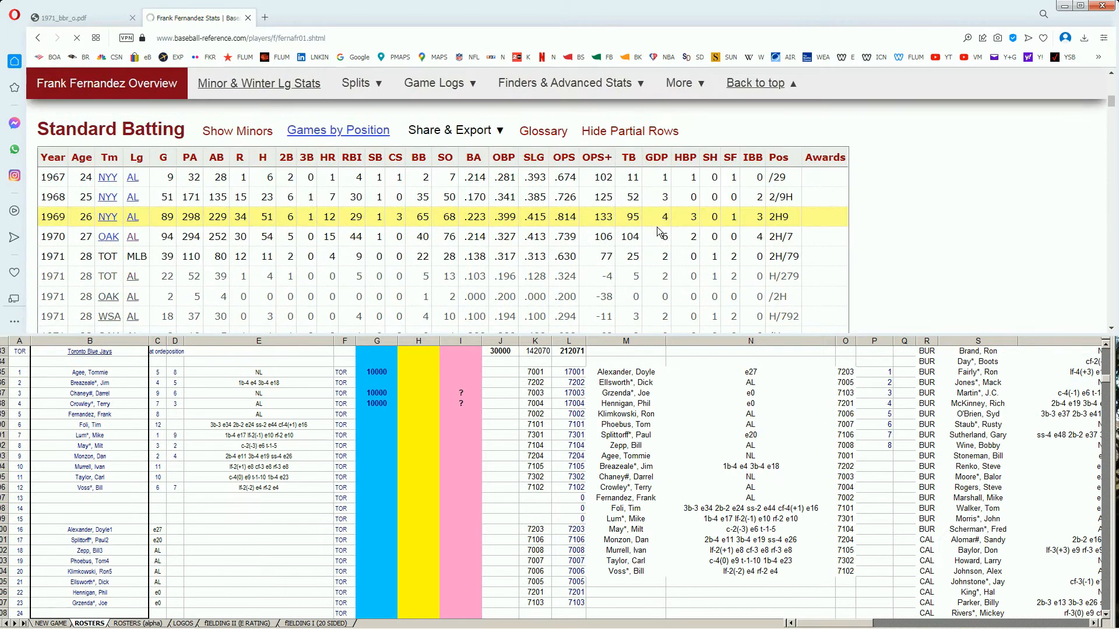
scroll(657, 230, "down", 2)
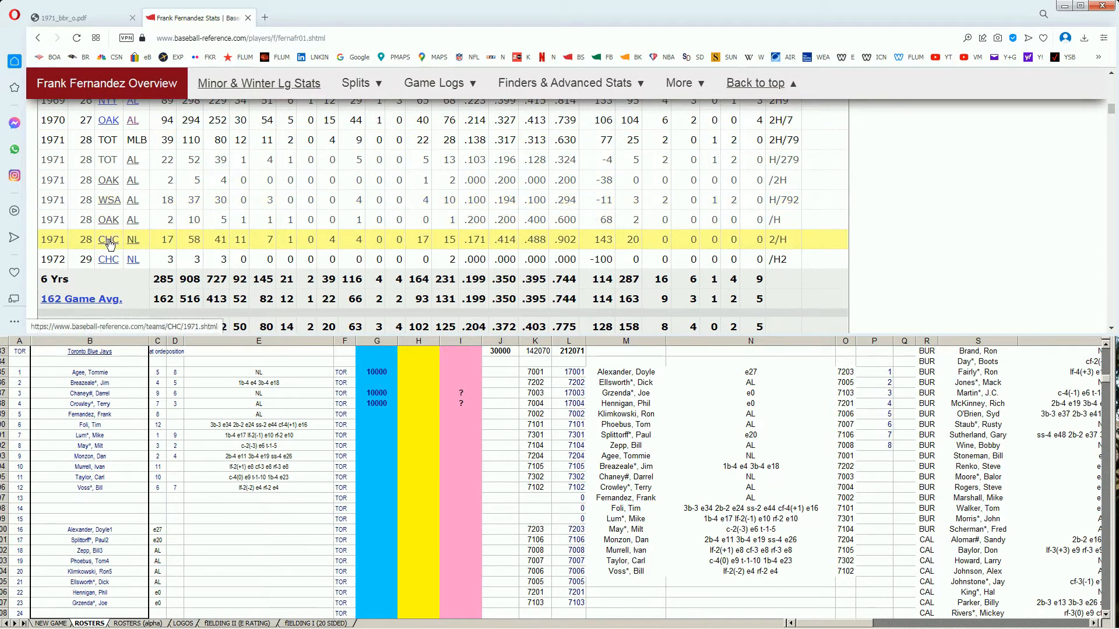
Check the 1971_bbr_o.pdf roster for Fernandez among the Oakland, Washington and Chicago Cubs players and both leagues' additional players lists
left_click(103, 17)
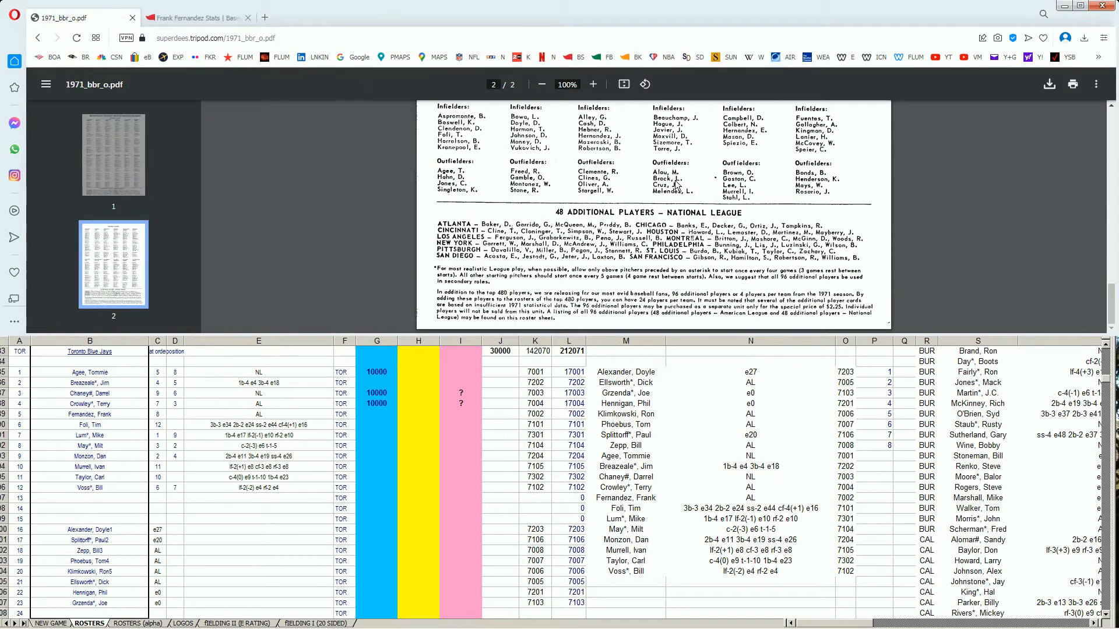
scroll(953, 233, "up", 1)
scroll(954, 233, "up", 5)
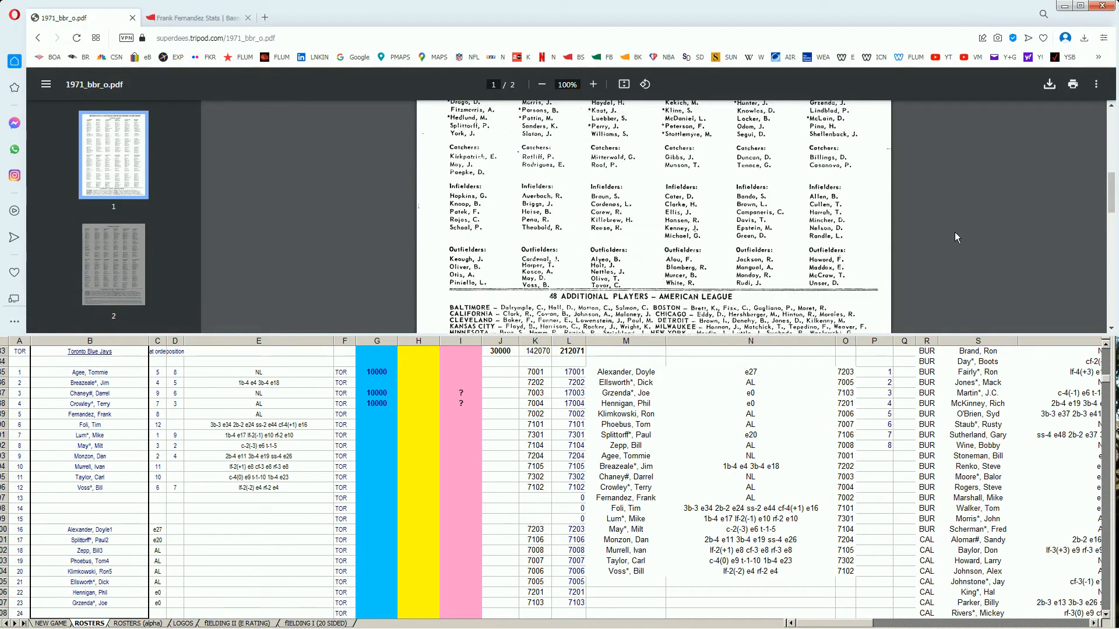
scroll(955, 237, "up", 2)
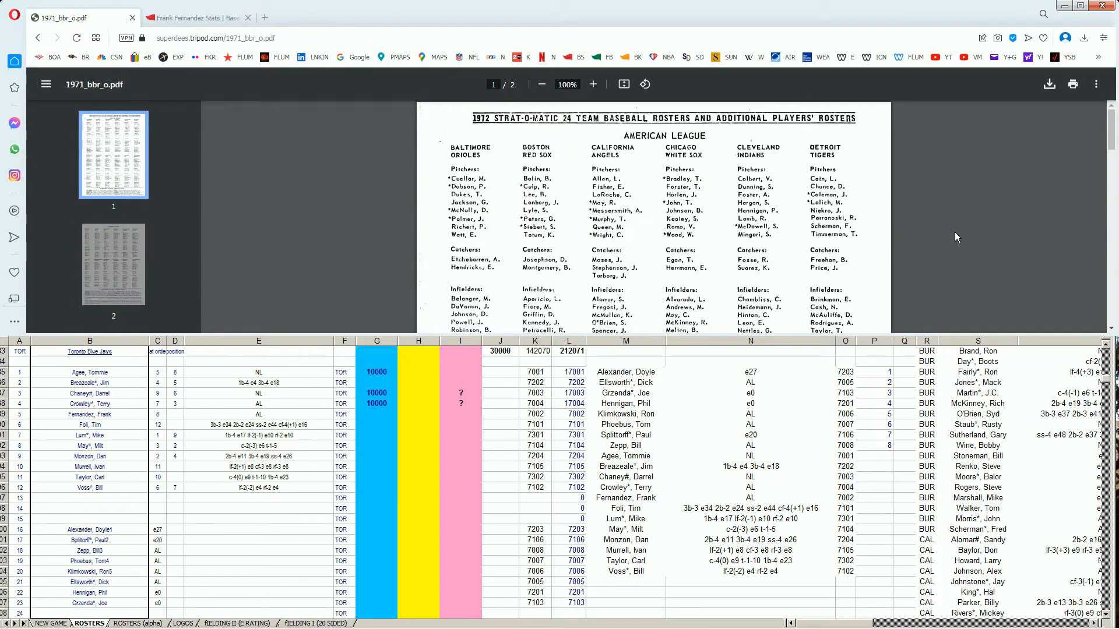
scroll(954, 238, "down", 4)
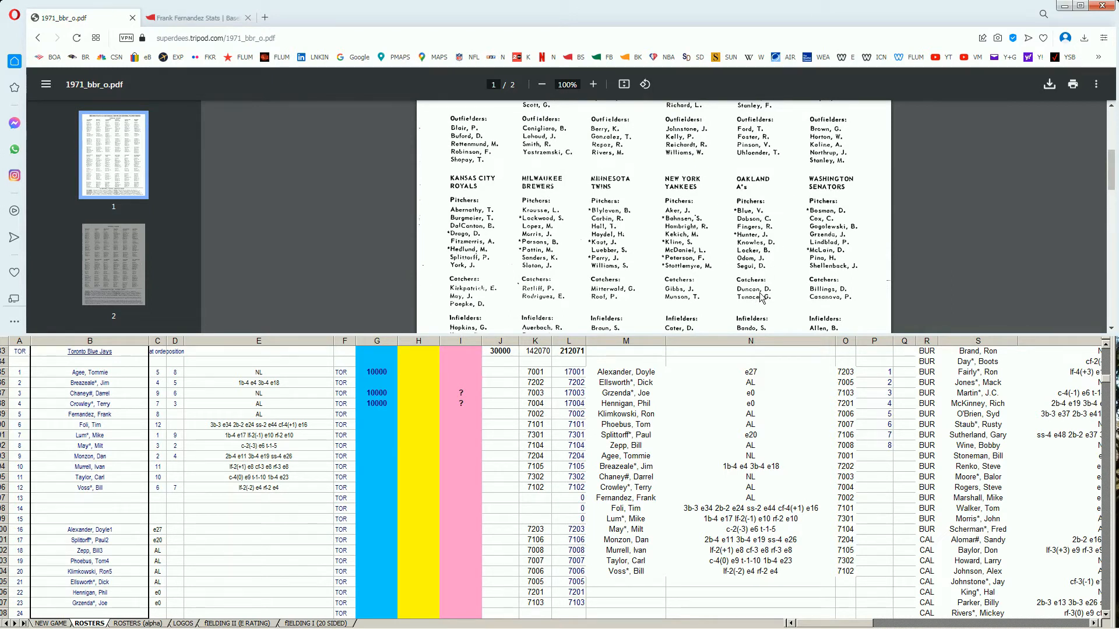
scroll(772, 302, "down", 2)
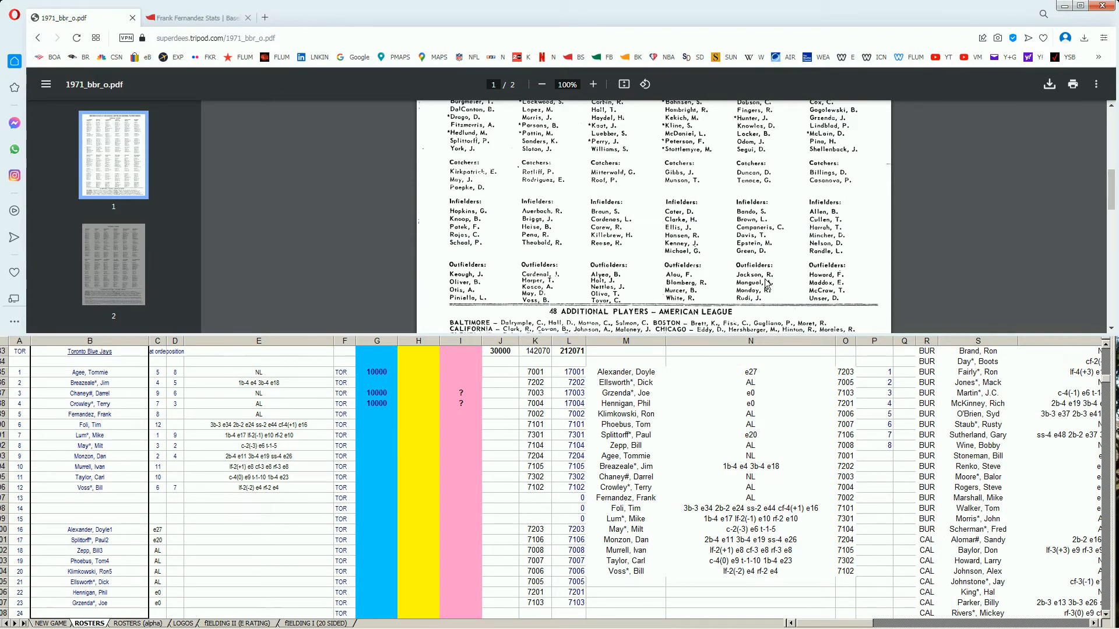
scroll(766, 286, "down", 1)
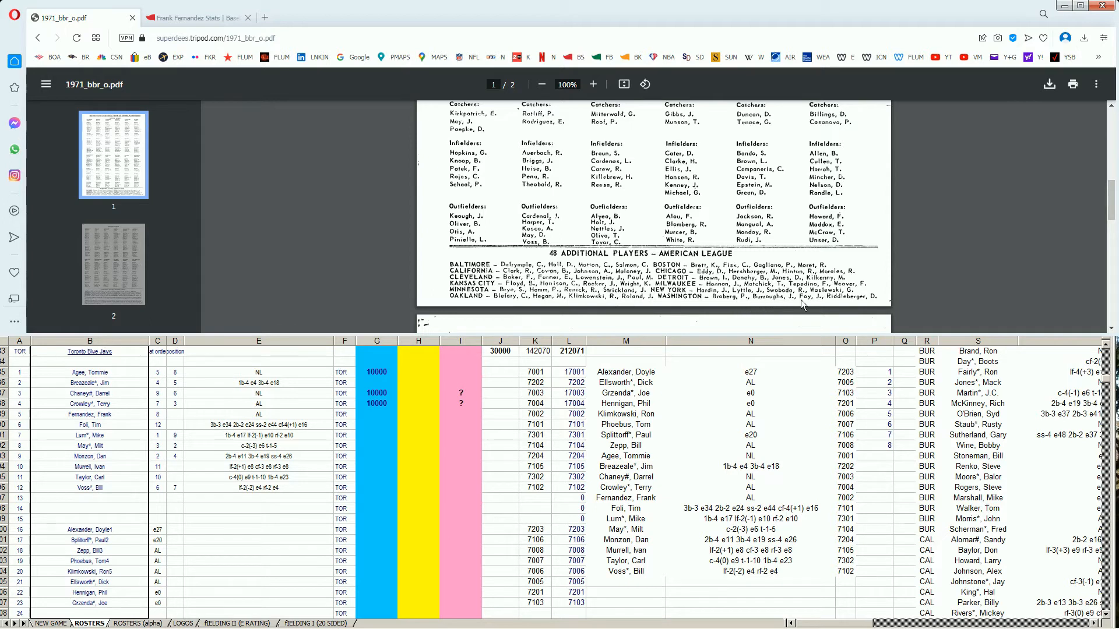
scroll(939, 257, "down", 5)
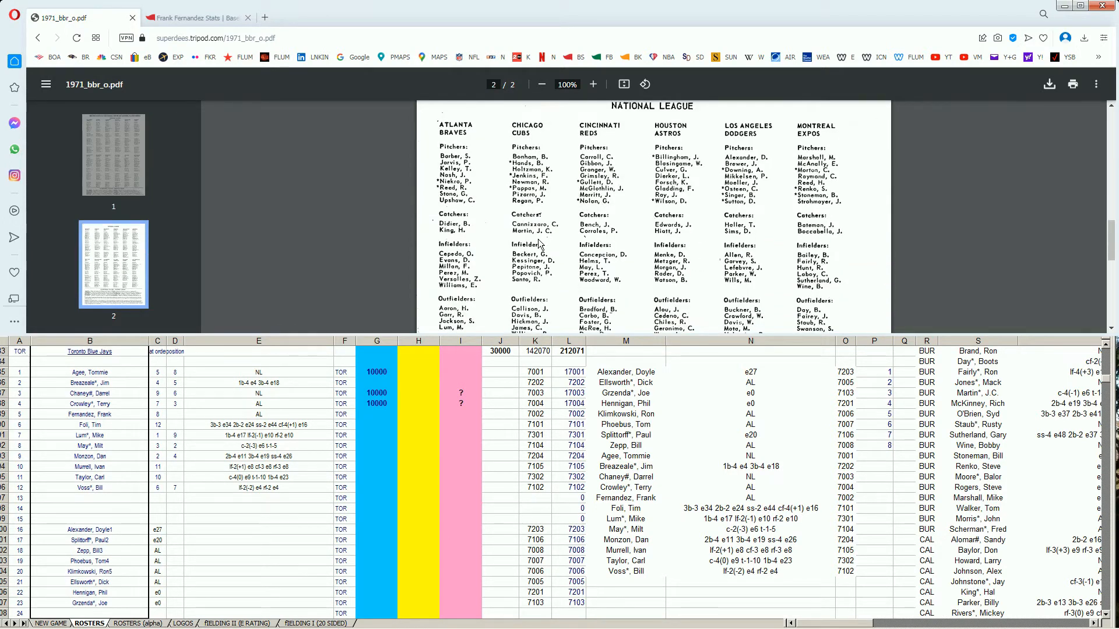
scroll(543, 248, "down", 1)
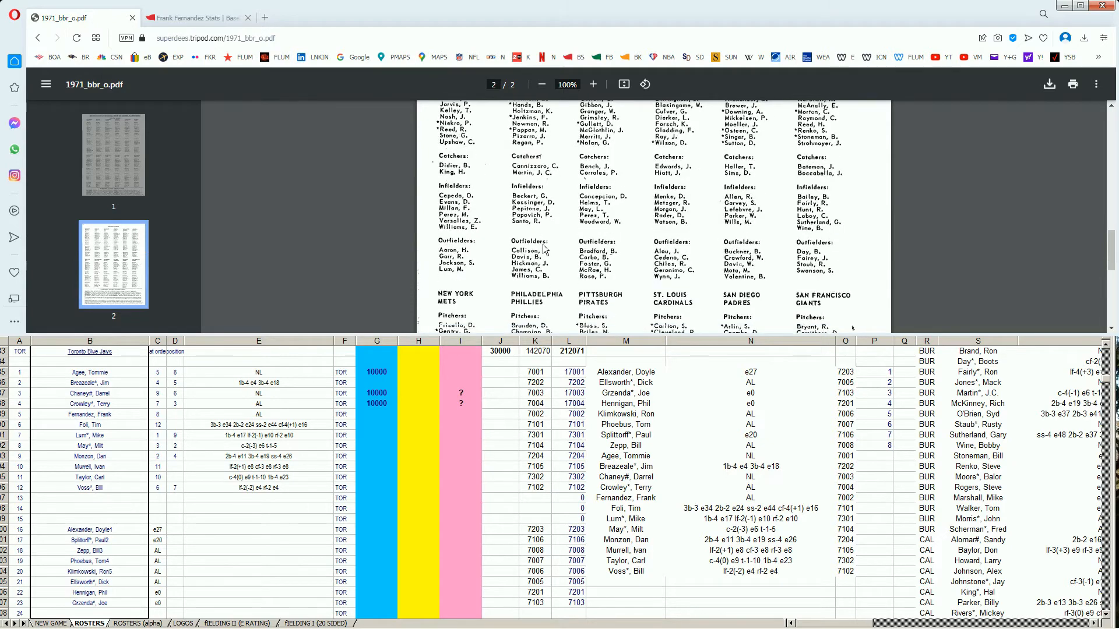
scroll(543, 248, "down", 5)
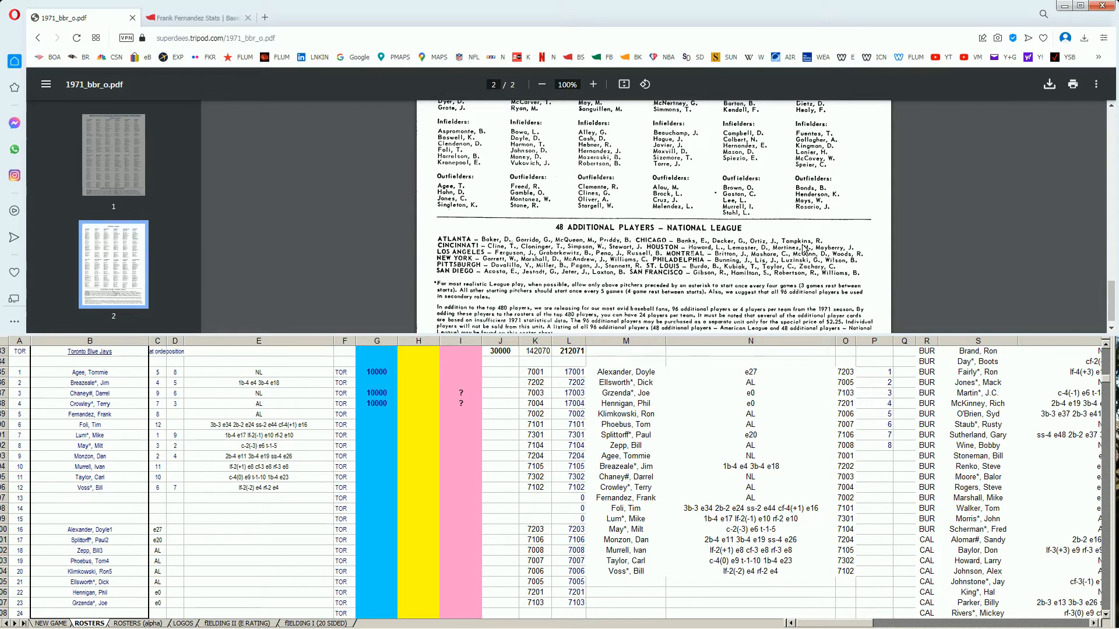
left_click(372, 420)
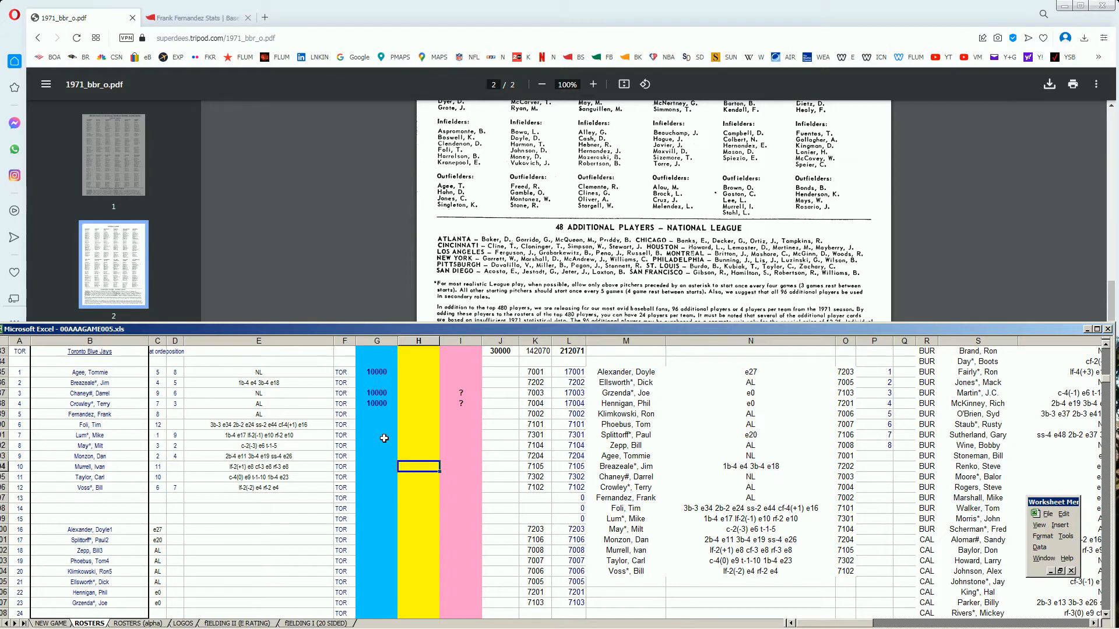
key("Left")
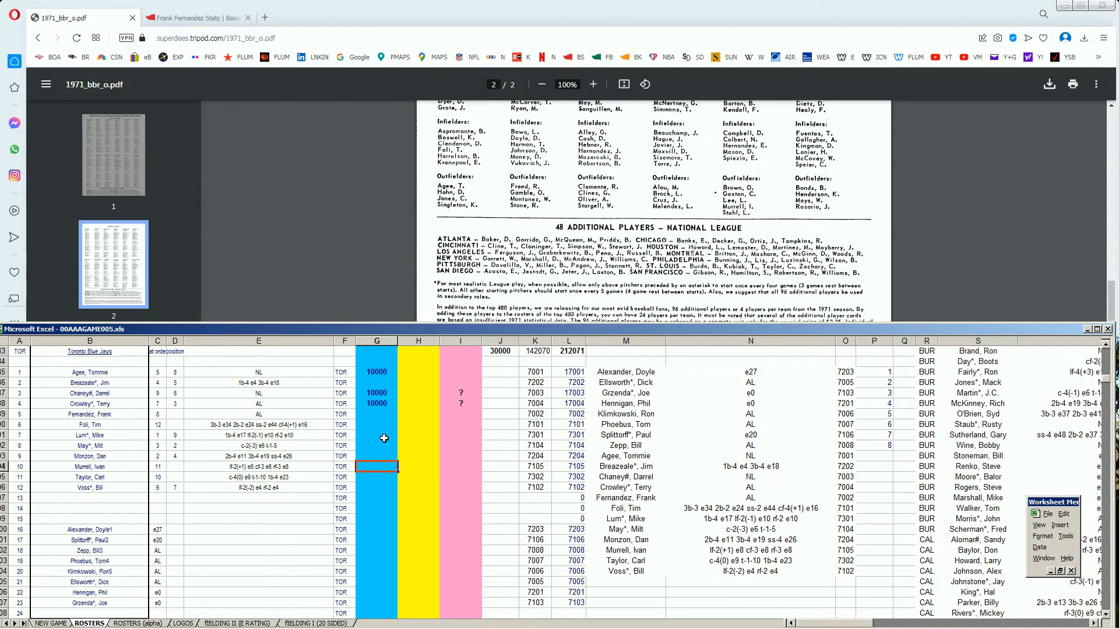
key("Down")
key("Up")
key("Up")
key("Up")
key("Up")
key("Up")
key("Up")
key("Right")
key("Right")
type("1")
key("Return")
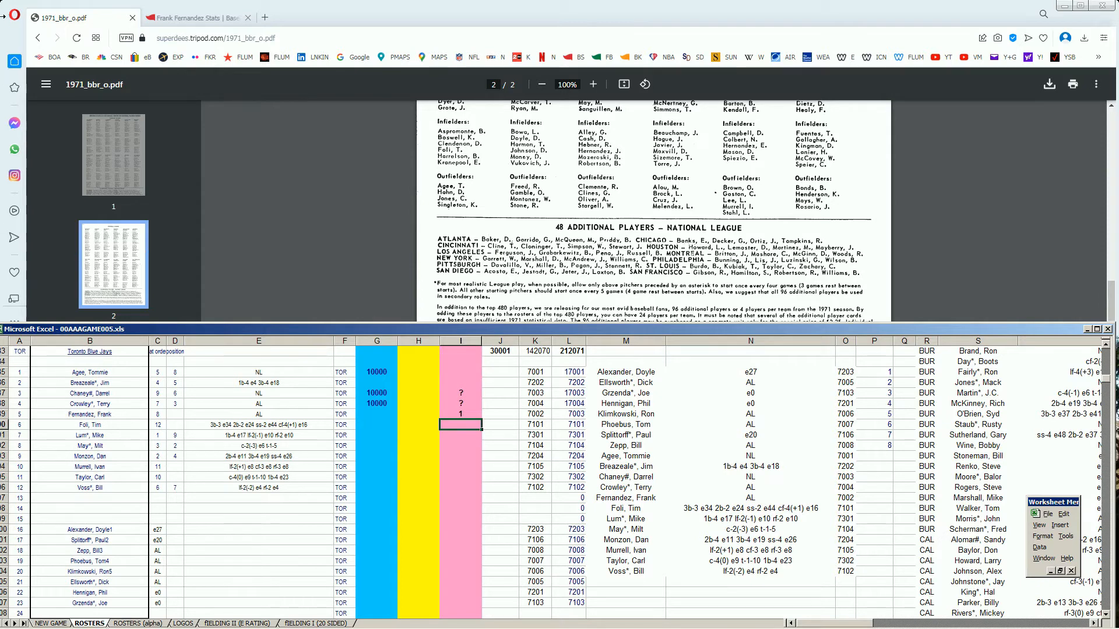
Return to Baseball Reference, search for zepp, open Bill Zepp's player page and view his Standard Pitching table
left_click(183, 22)
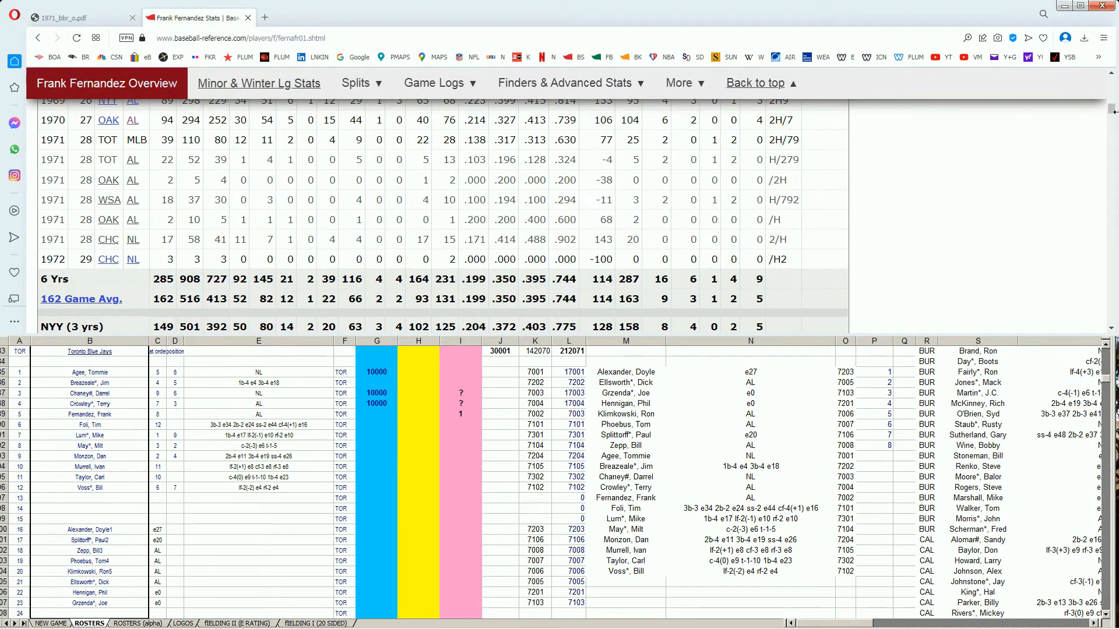
left_click_drag(1112, 114, 1112, 79)
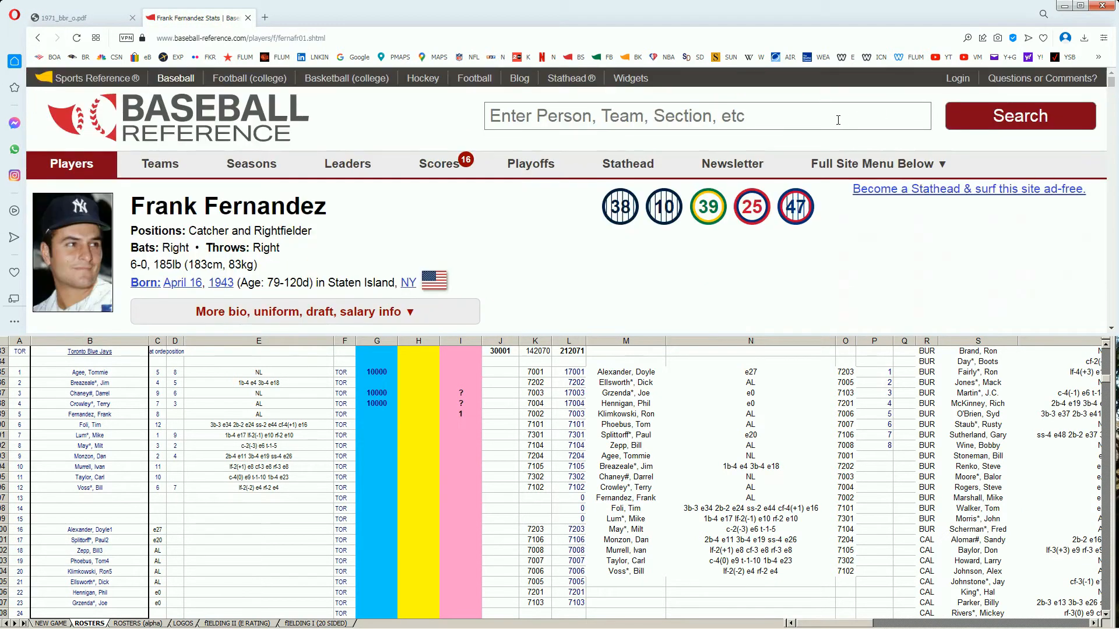
left_click(823, 119)
type("ze")
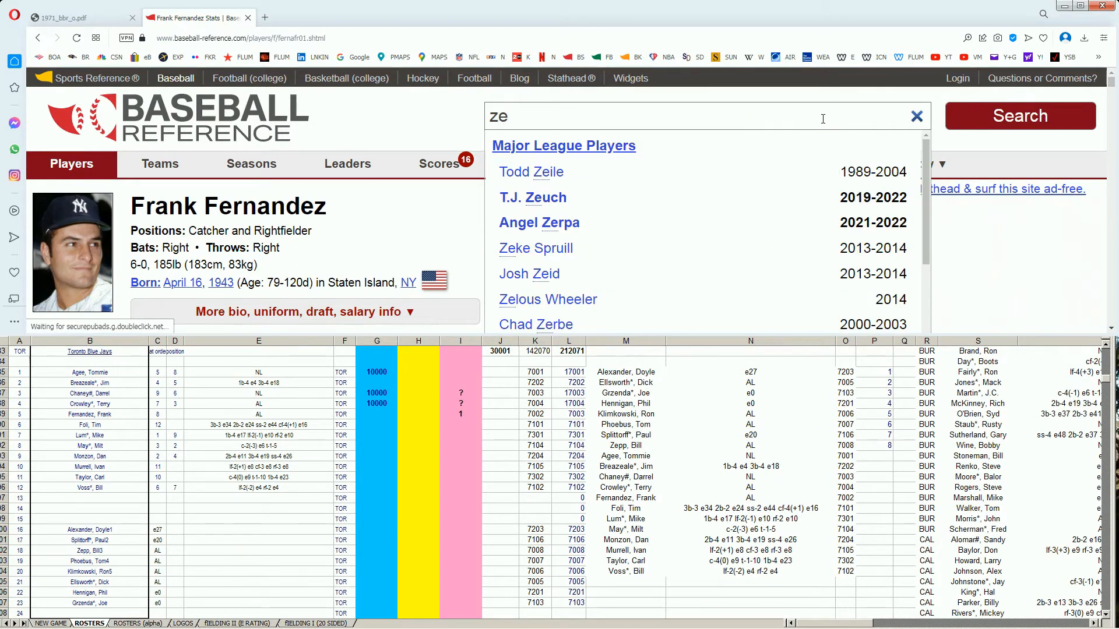
type("pp")
left_click(530, 172)
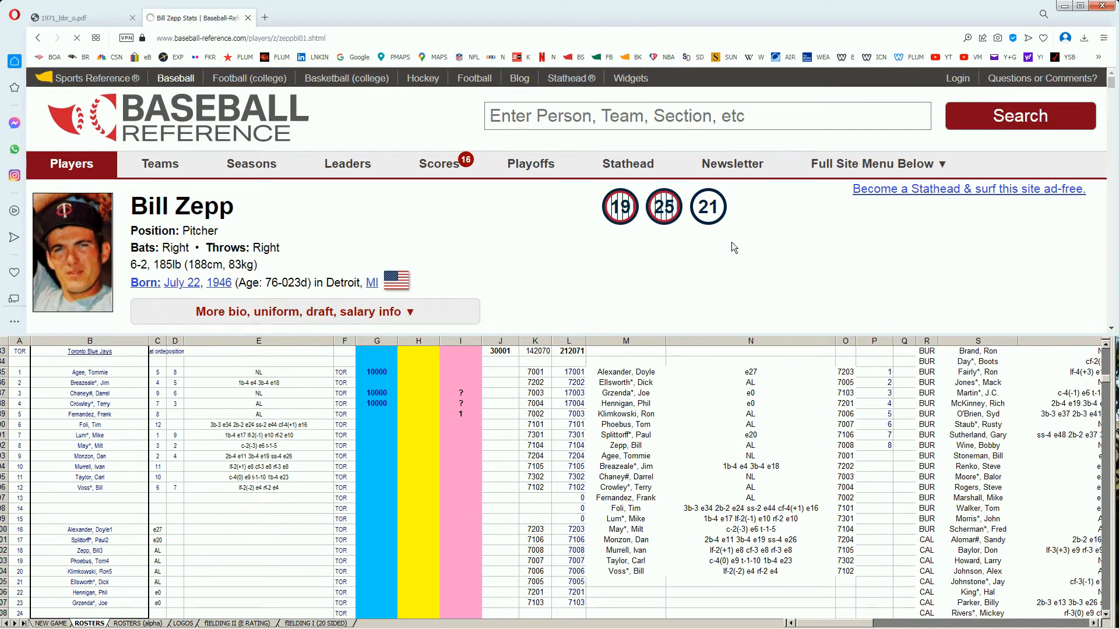
scroll(732, 243, "down", 5)
scroll(732, 242, "down", 3)
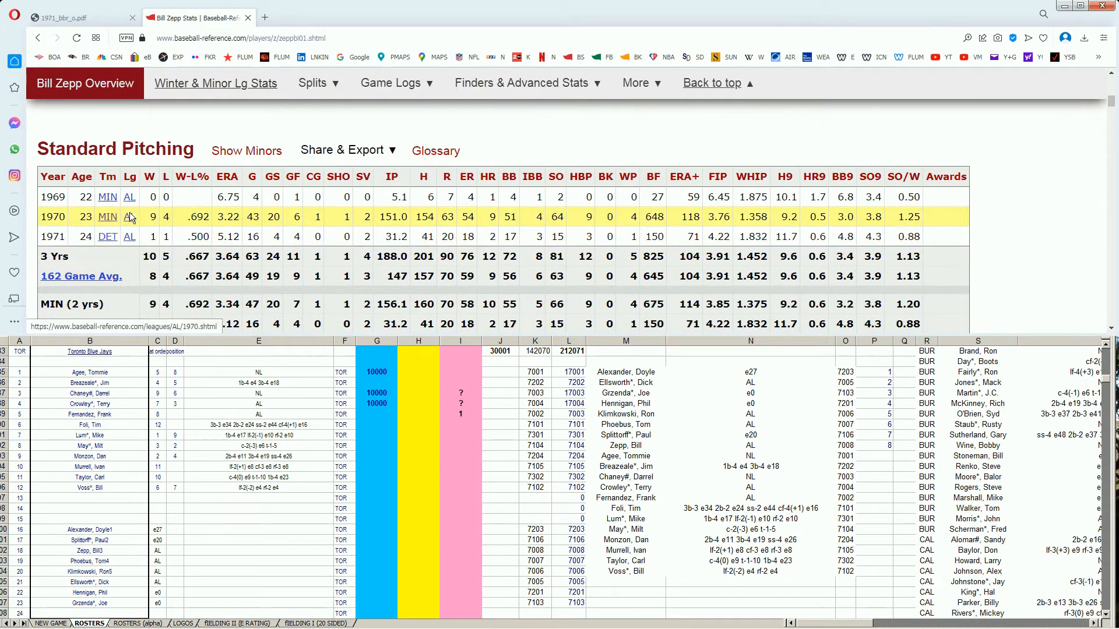
scroll(130, 212, "down", 1)
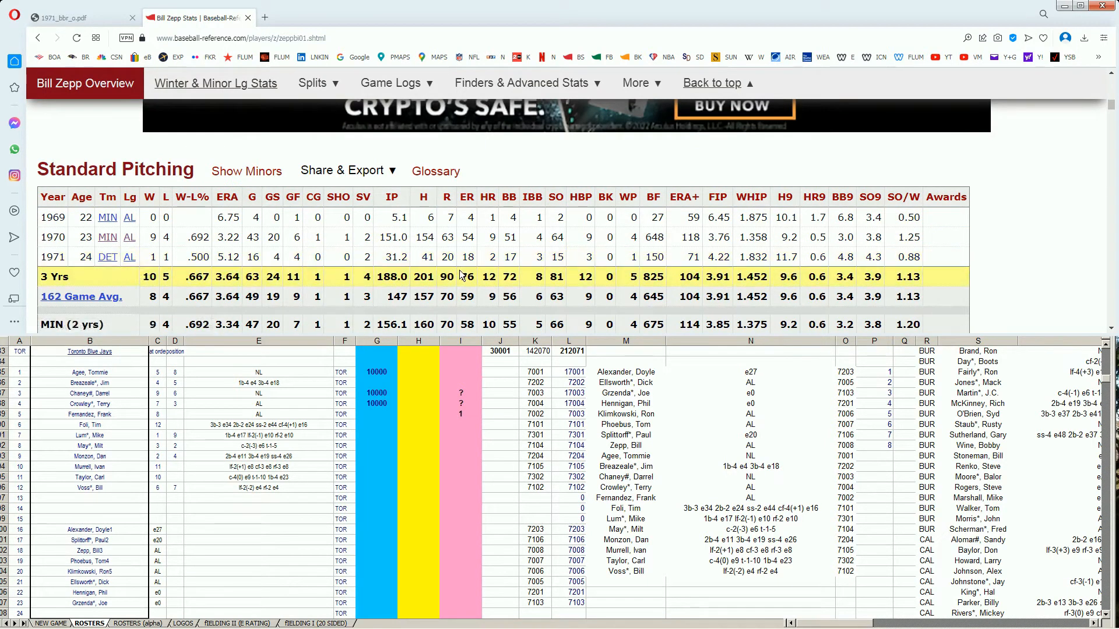
Check the 1971_bbr_o.pdf roster for Zepp among the Detroit Tigers pitchers and the additional American League players
left_click(103, 22)
scroll(673, 221, "up", 3)
scroll(938, 253, "up", 10)
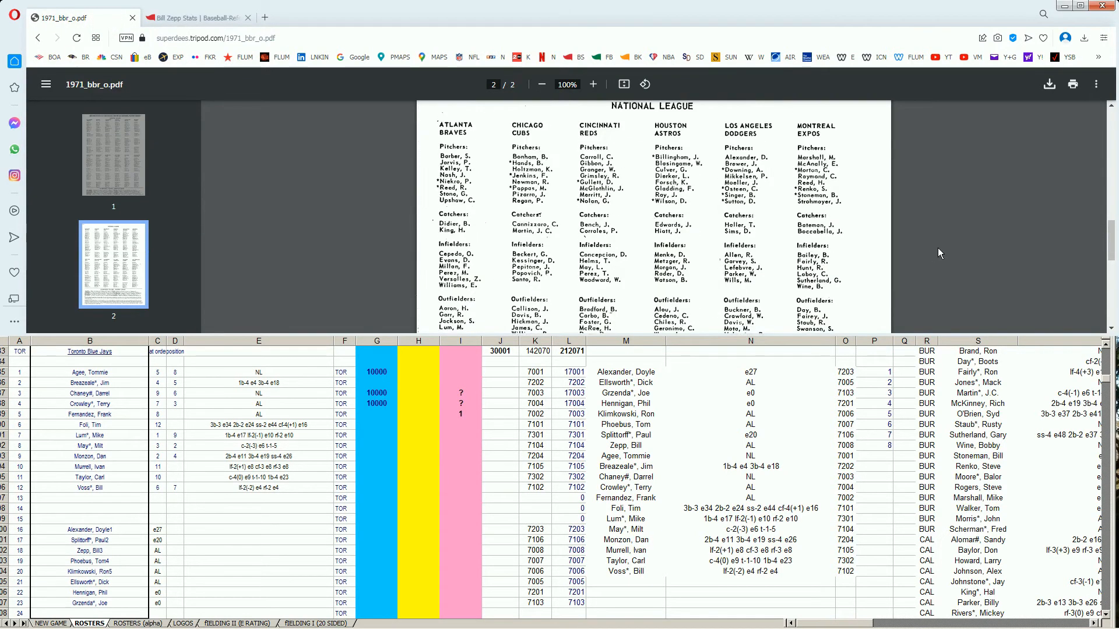
scroll(938, 253, "up", 5)
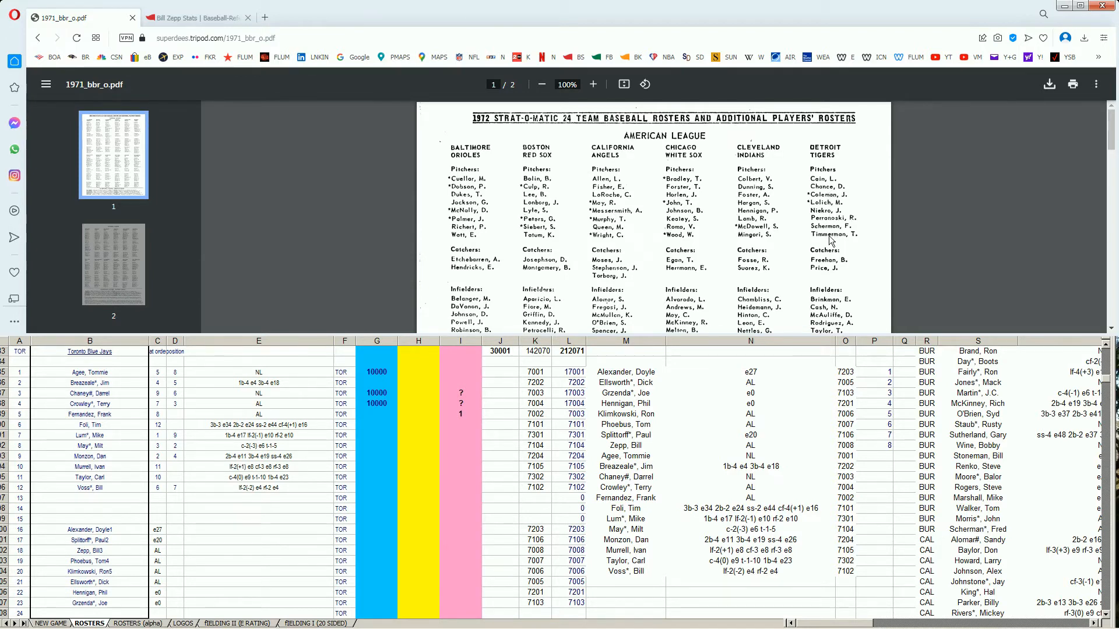
scroll(831, 241, "down", 10)
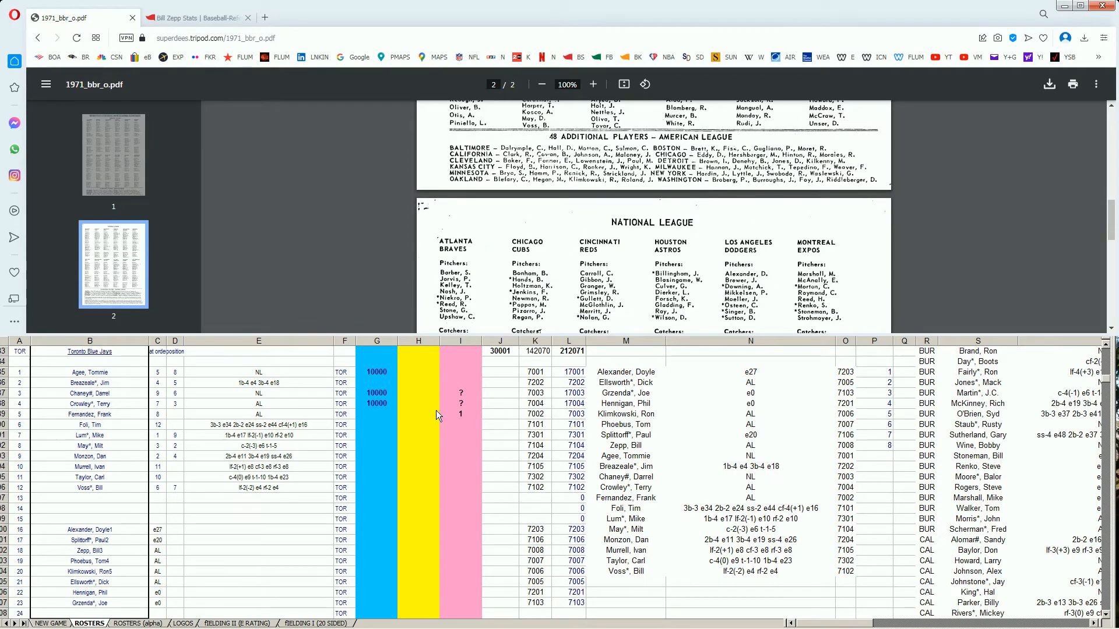
Enter 1 in pink column I of Bill Zepp's row in the Toronto roster
left_click(376, 432)
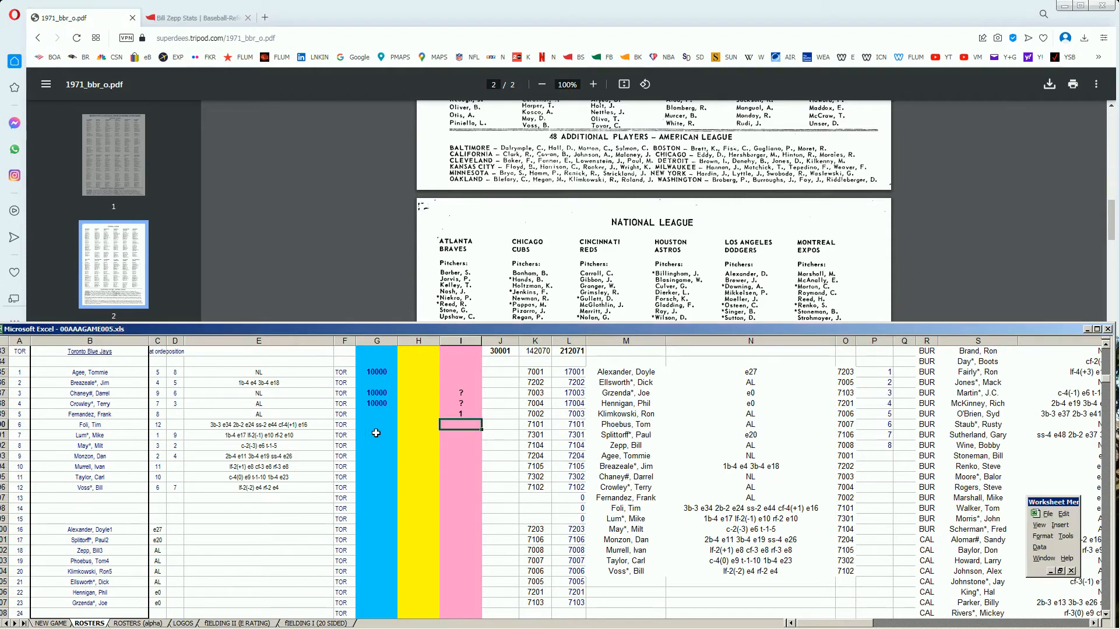
key("Down")
key("Down")
key("Down")
key("Down")
key("Down")
key("Down")
key("Down")
key("Down")
key("Down")
key("Down")
key("Down")
key("Down")
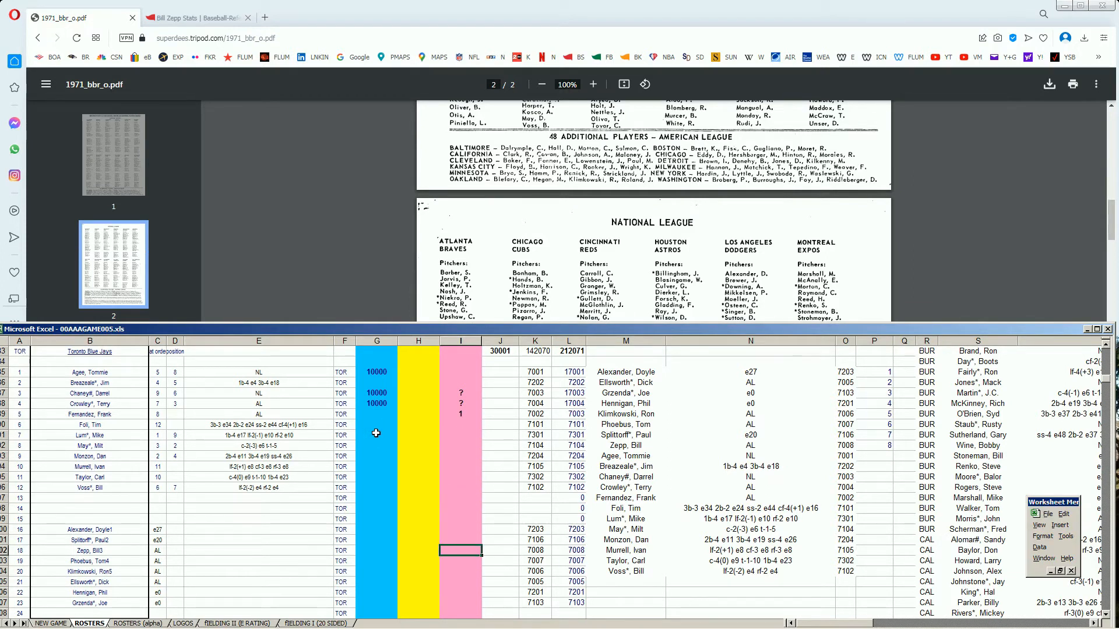
type("1")
key("Return")
Return to Baseball Reference, search for phoebu, open Tom Phoebus's player page and view his season-by-season pitching statistics
left_click(179, 18)
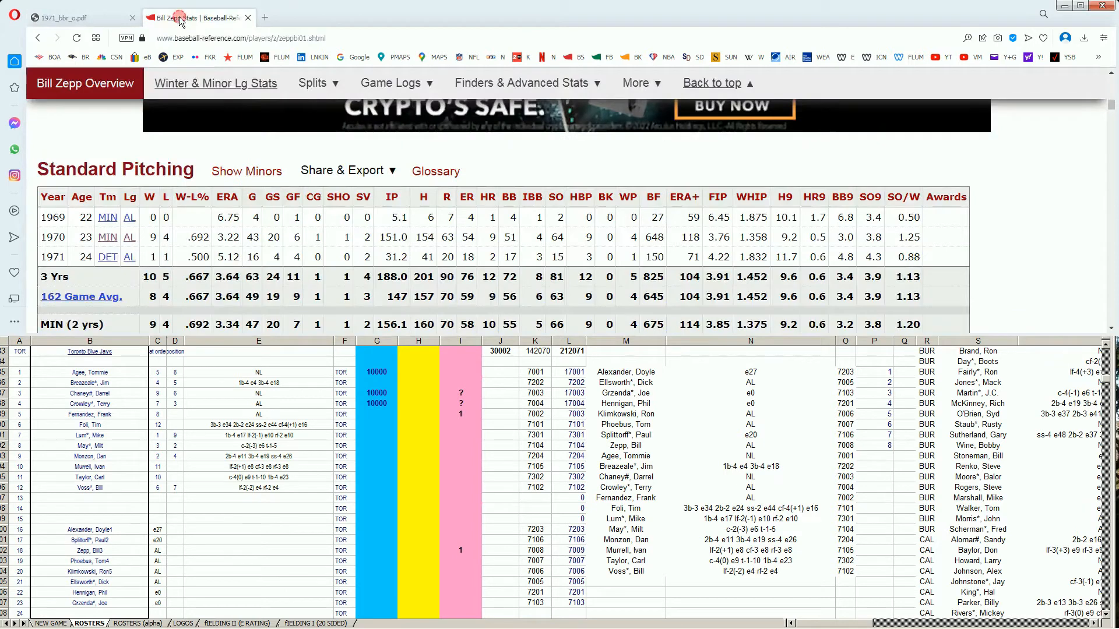
left_click_drag(1112, 106, 1112, 82)
left_click(883, 113)
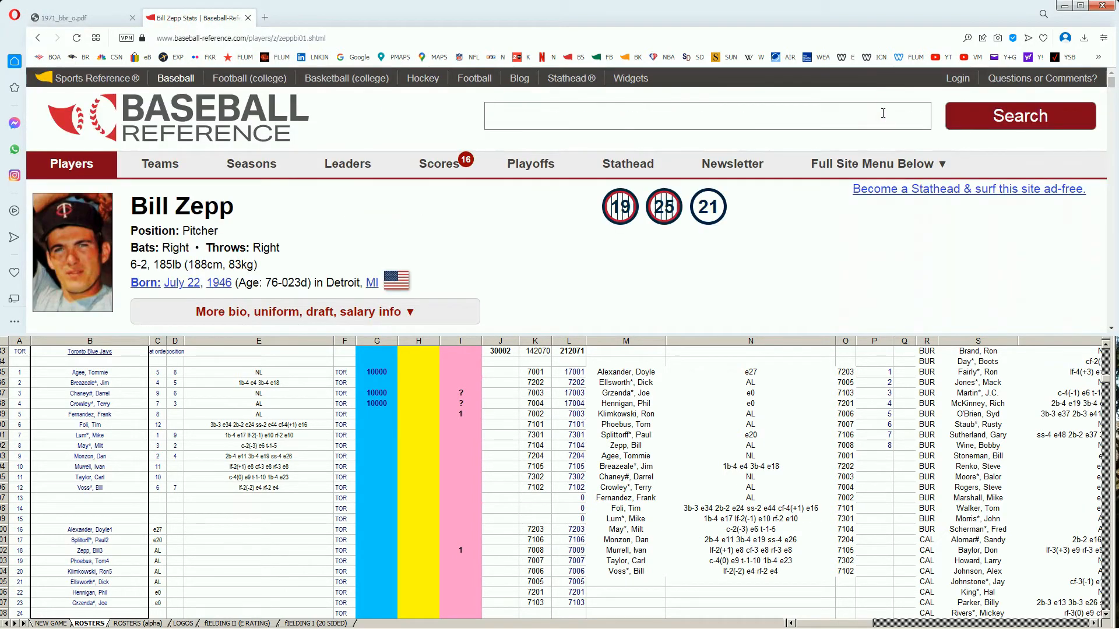
type("phoebu")
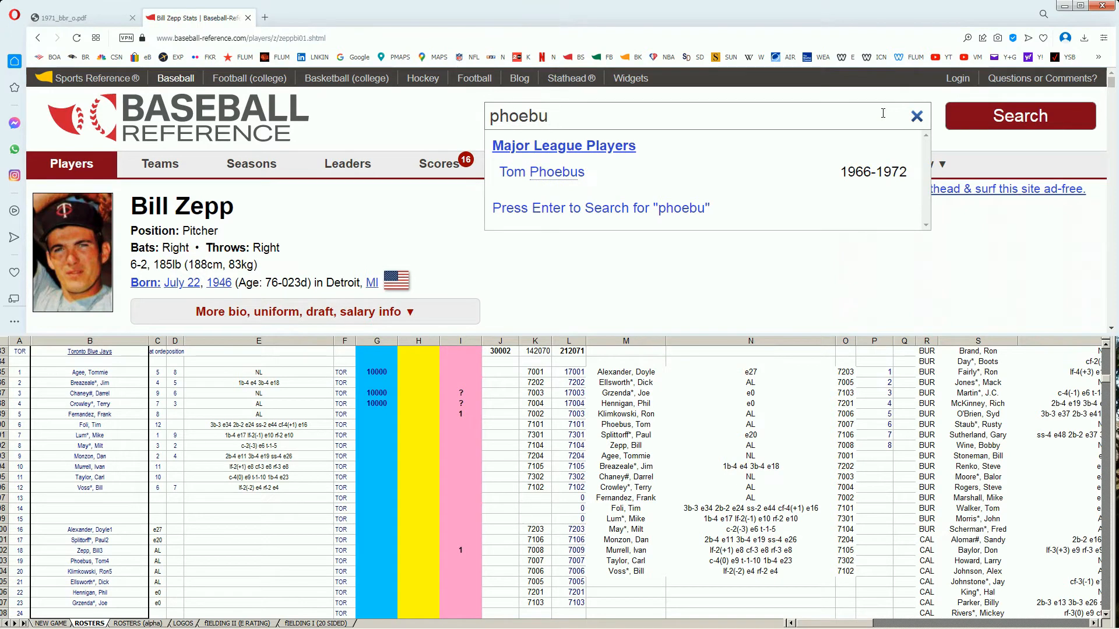
left_click(552, 174)
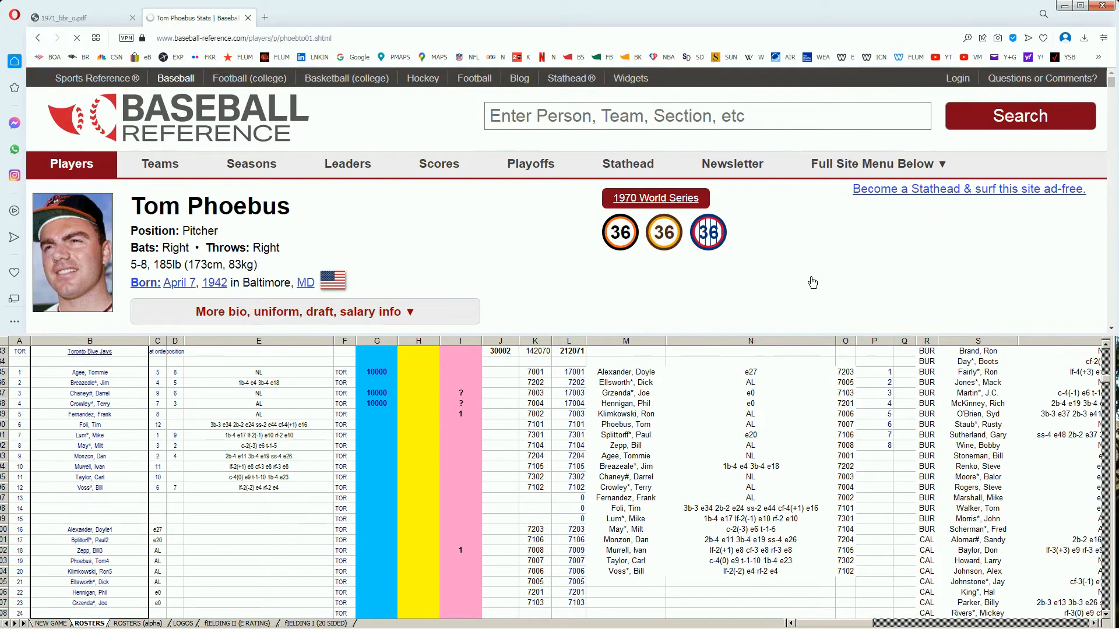
scroll(810, 280, "down", 2)
scroll(813, 282, "down", 8)
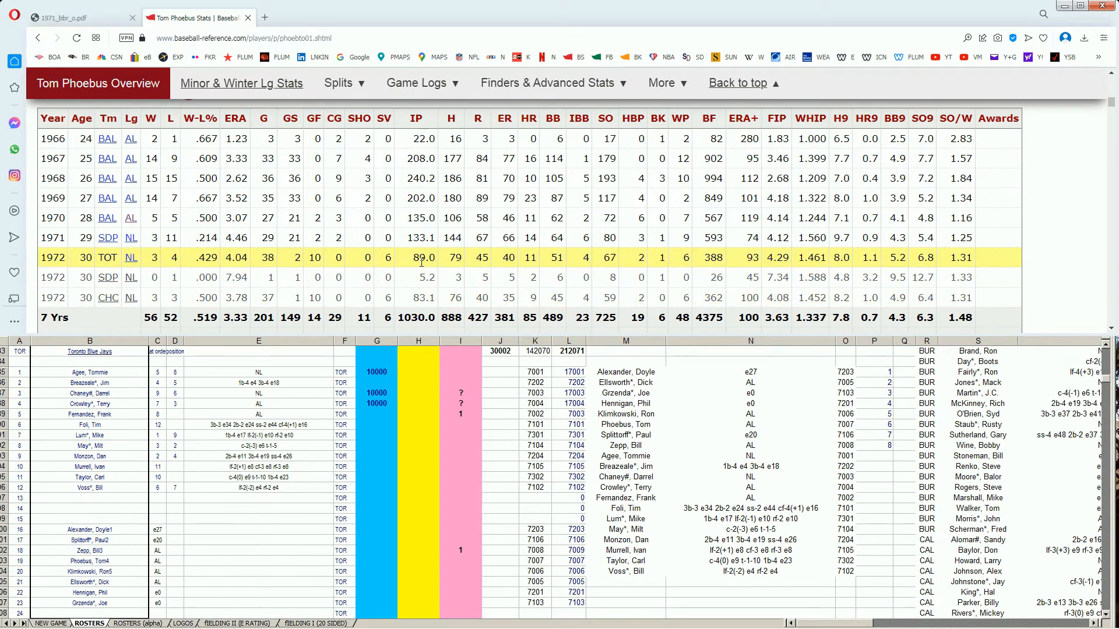
Enter 100 in yellow column H of Tom Phoebus's row and check the National League rosters in 1971_bbr_o.pdf
left_click(426, 557)
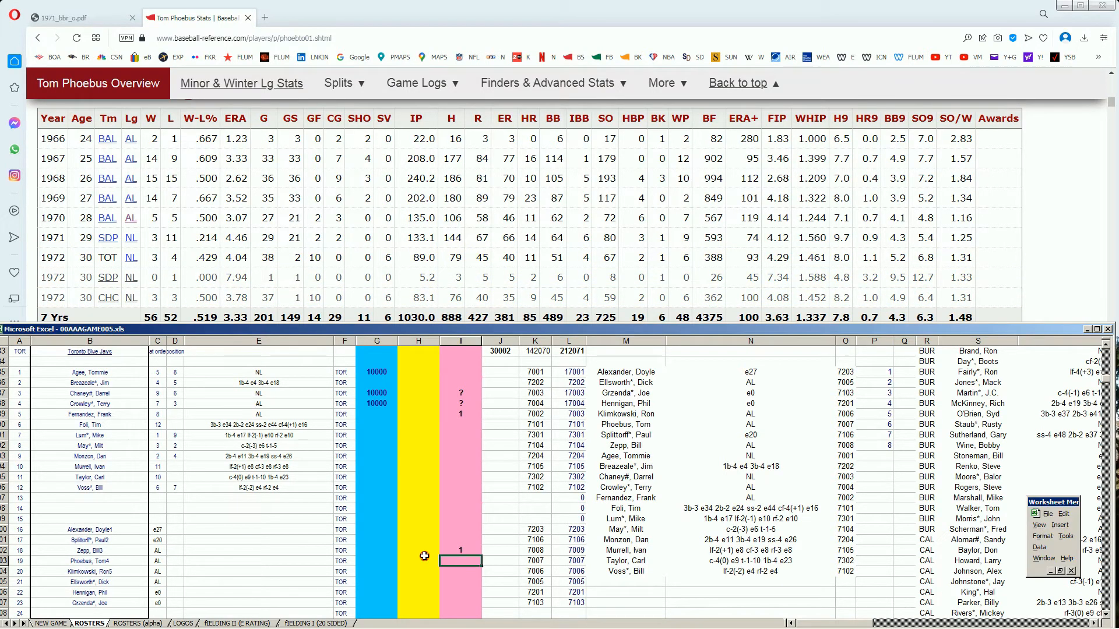
left_click(424, 556)
type("100")
key("Up")
key("Left")
left_click(426, 561)
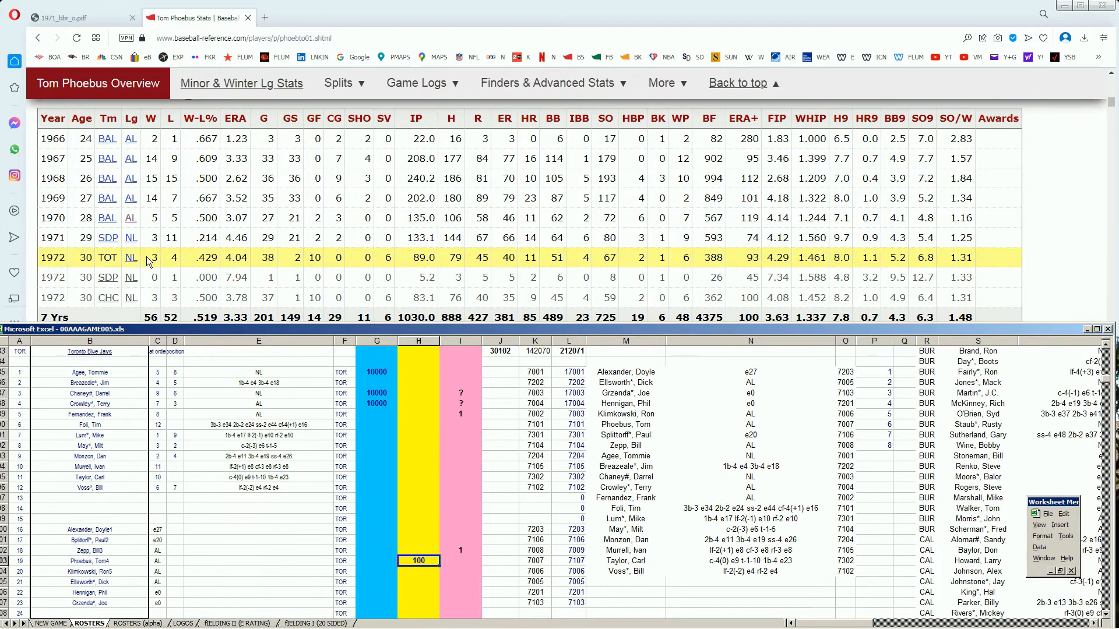
left_click(78, 20)
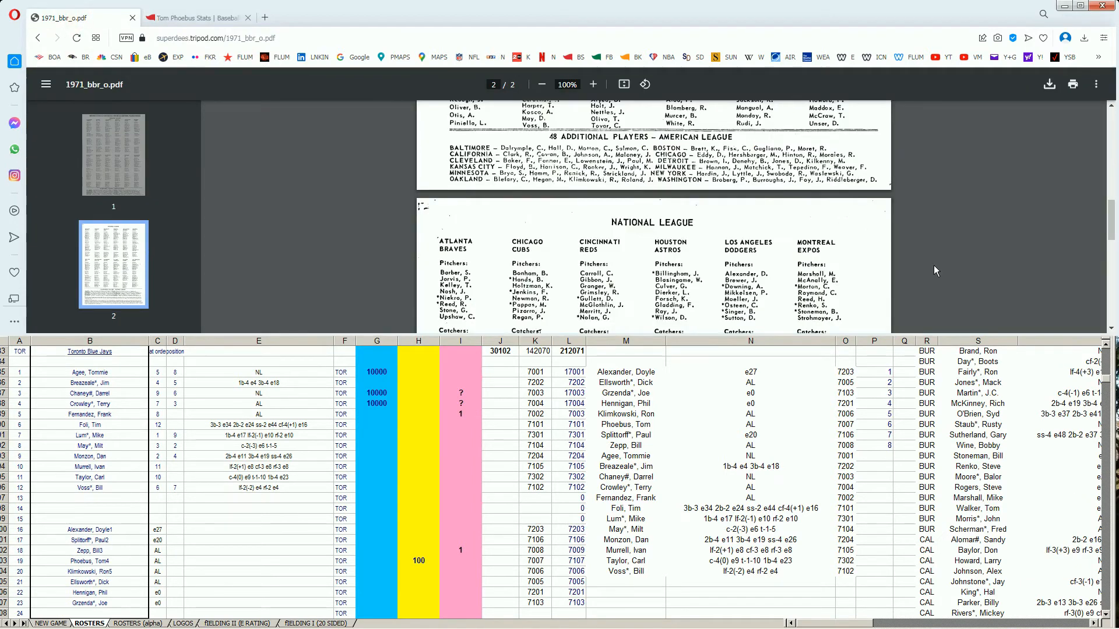
scroll(934, 265, "down", 8)
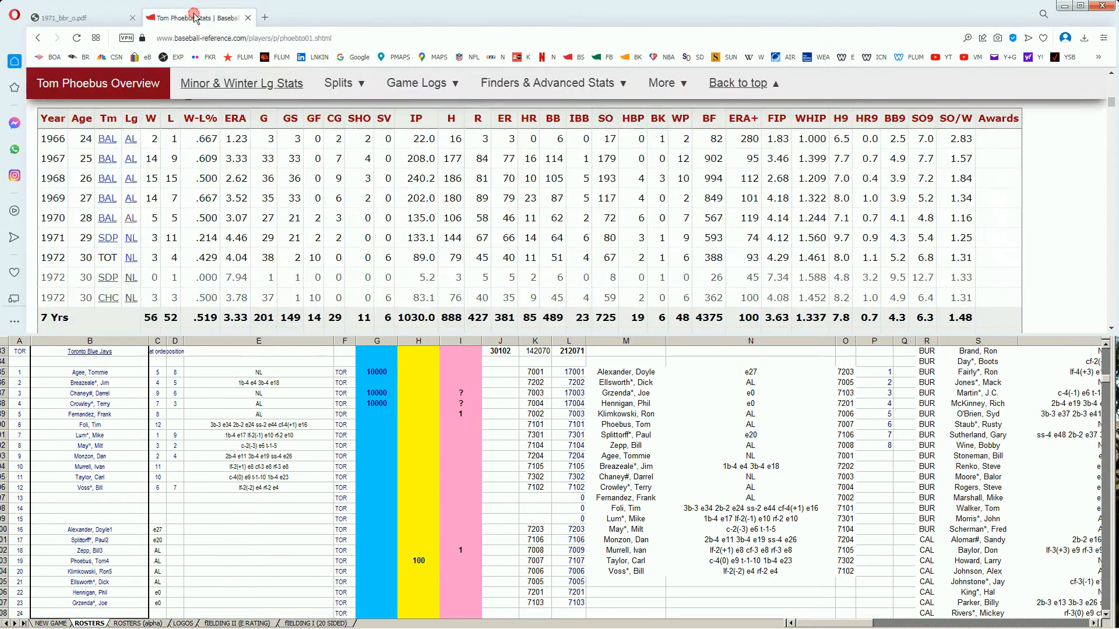
Return to Baseball Reference, search for klimk, open Ron Klimkowski's player page and view his Standard Pitching table
left_click(195, 18)
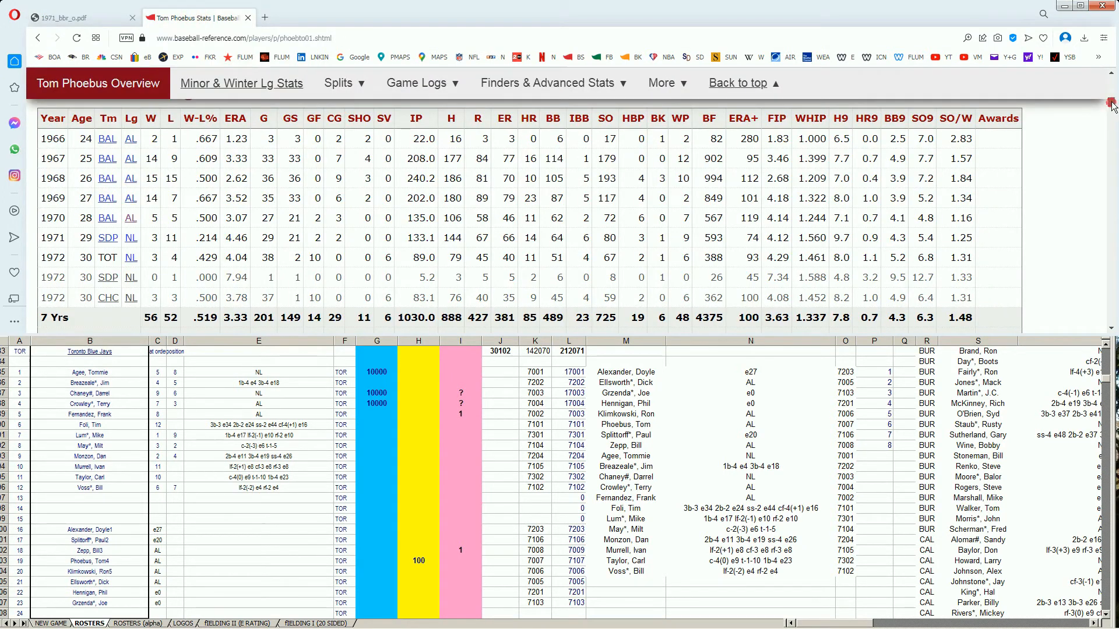
left_click_drag(1110, 105, 1111, 84)
left_click(857, 115)
type("klimk")
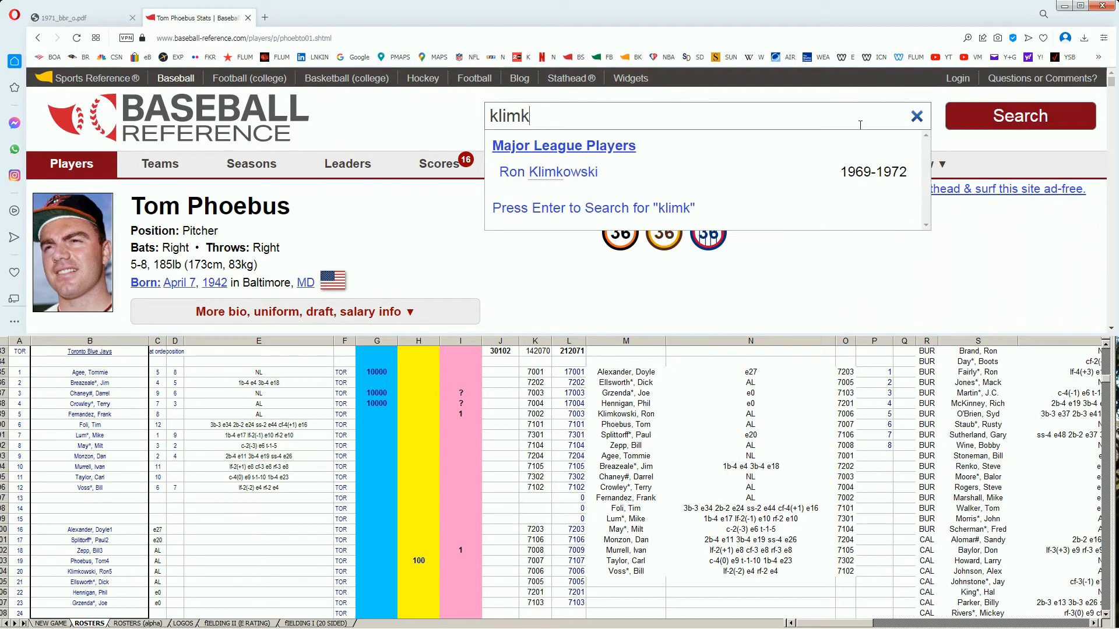
left_click(580, 171)
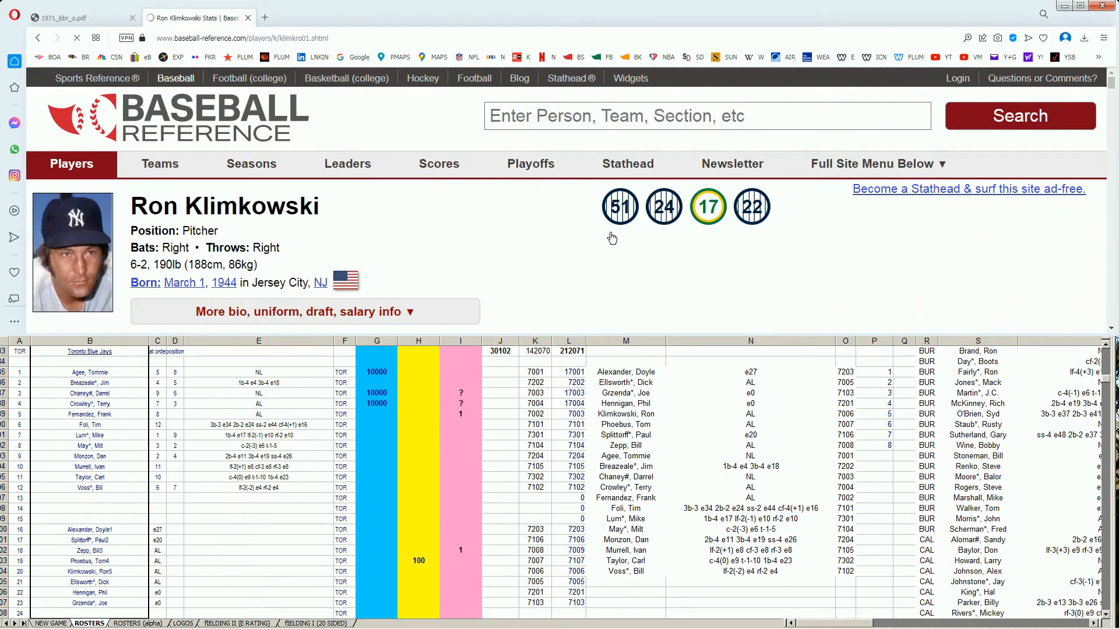
scroll(620, 245, "down", 5)
scroll(621, 245, "down", 1)
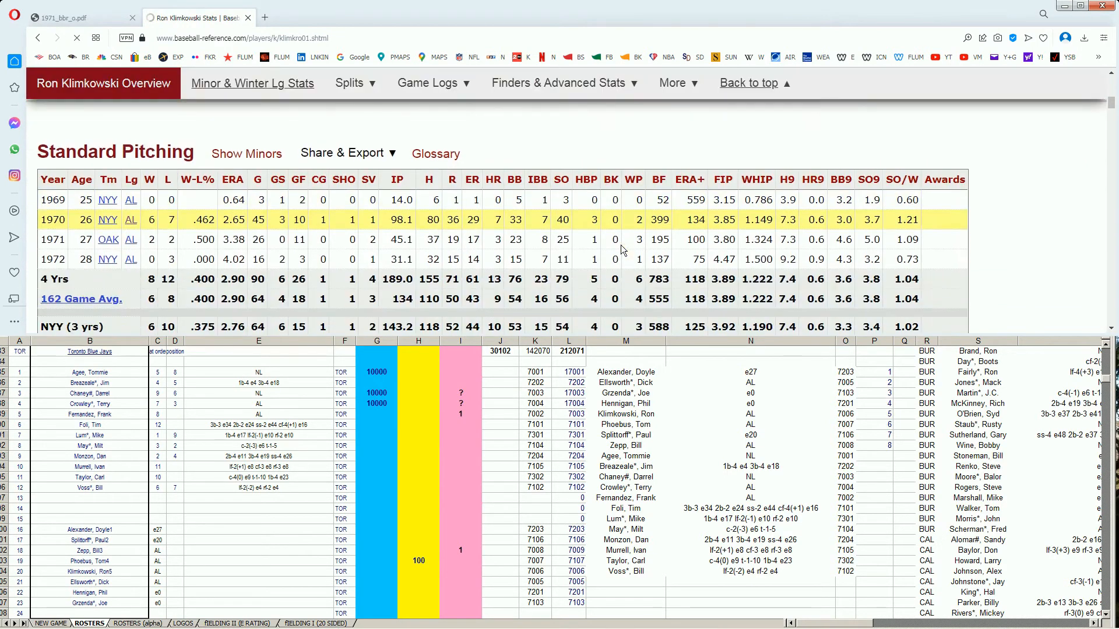
mouse_move(231, 224)
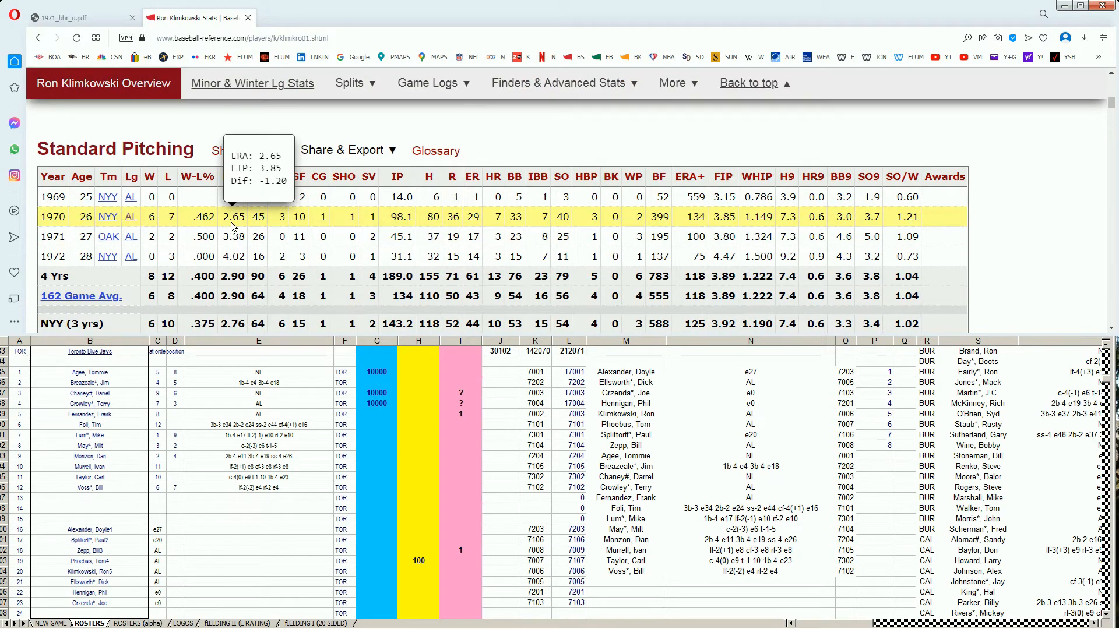
scroll(187, 223, "up", 1)
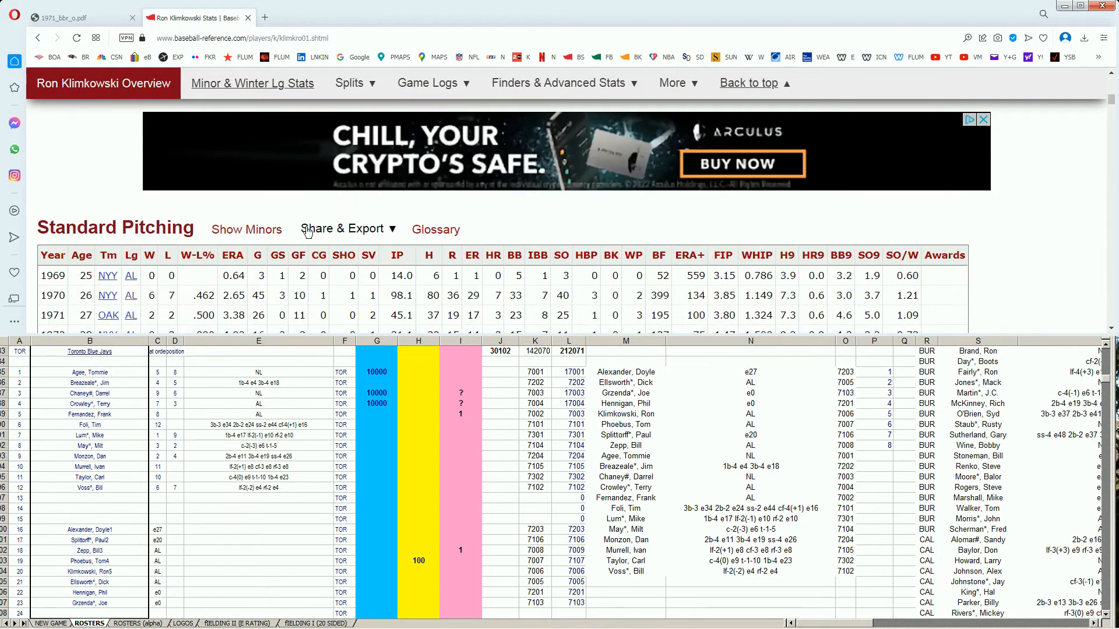
scroll(305, 232, "down", 2)
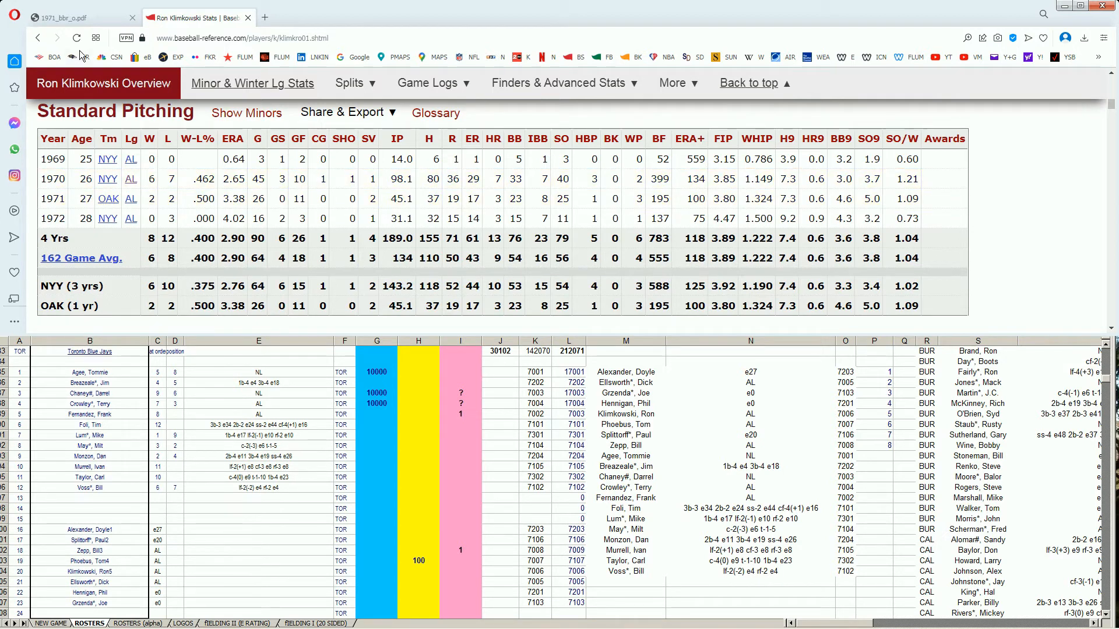
Check the 1971_bbr_o.pdf roster for Klimkowski among the Oakland A's pitchers and additional American League players, and return to his 1971 pitching line
left_click(90, 18)
scroll(979, 220, "up", 10)
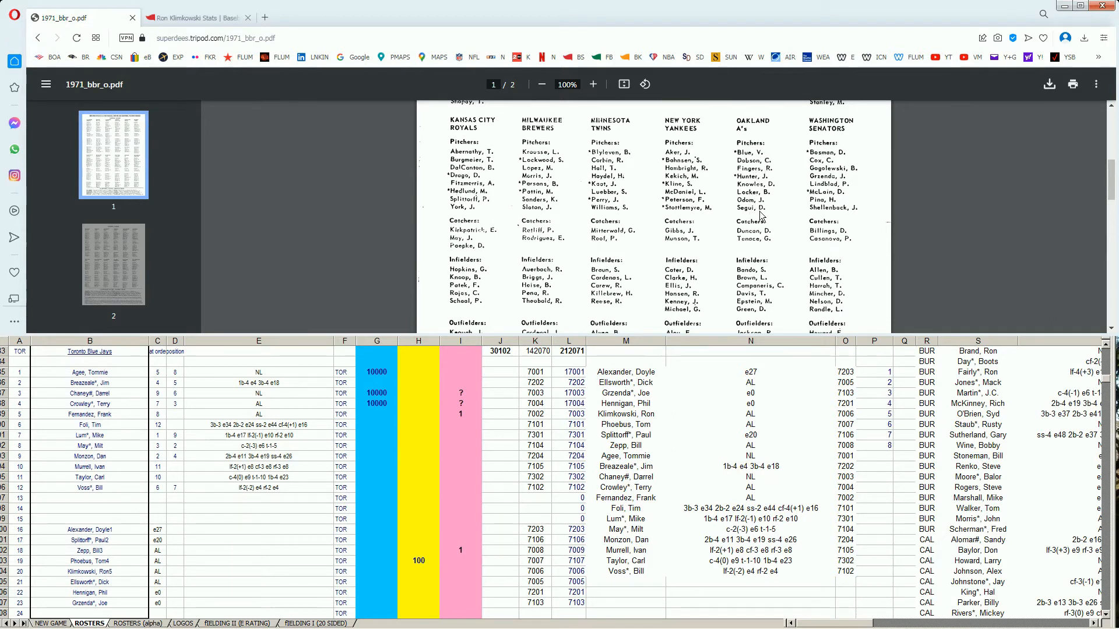
scroll(755, 210, "down", 3)
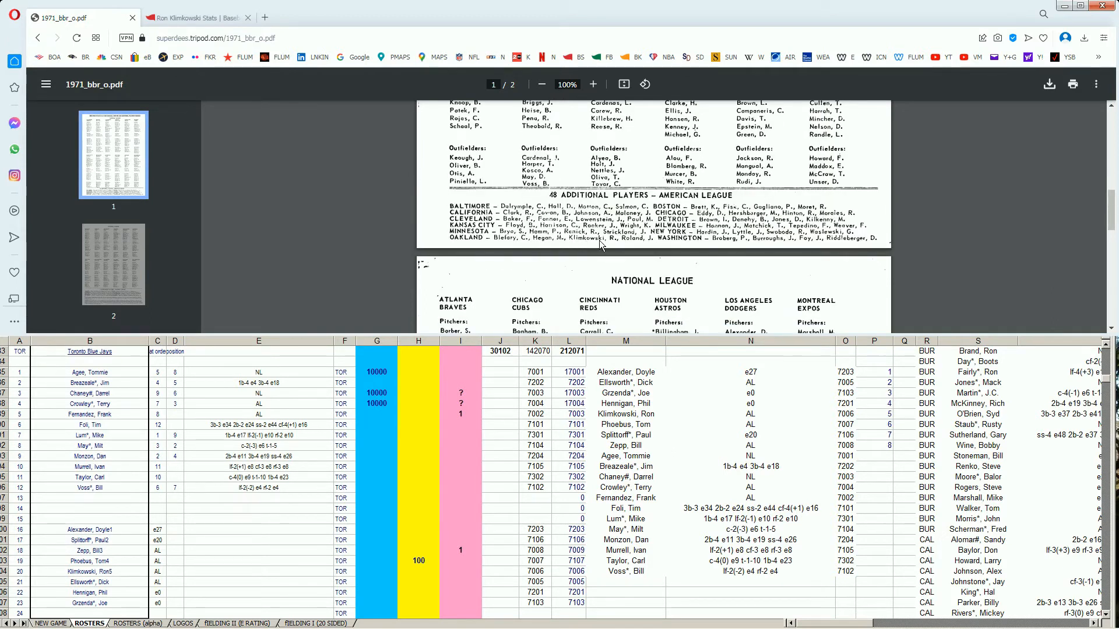
left_click(190, 20)
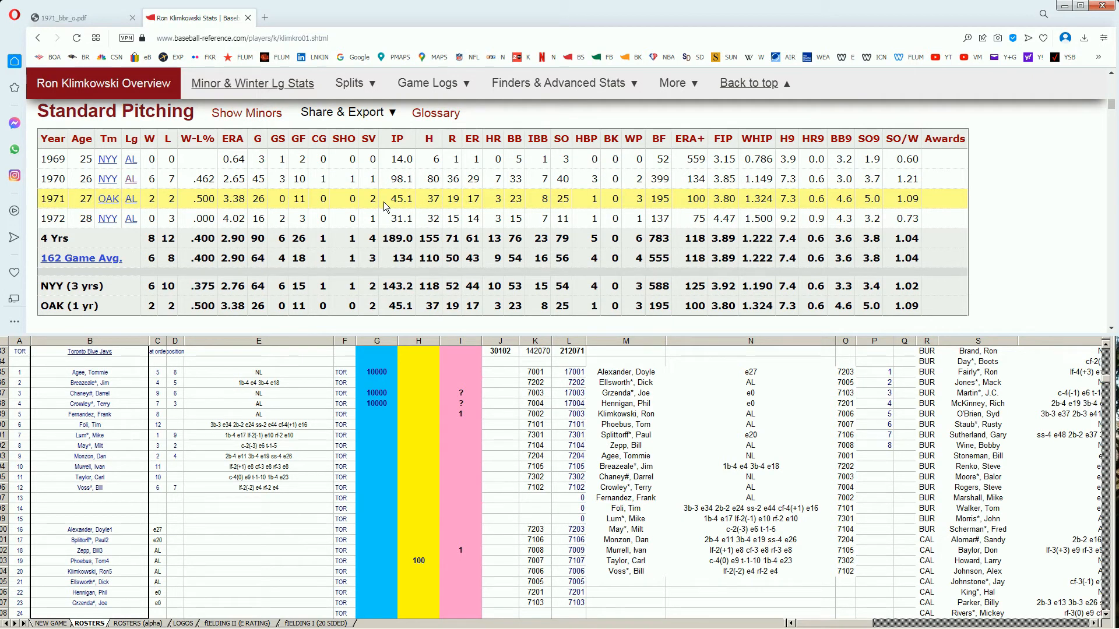
Enter 10000 in blue column G of Ron Klimkowski's row in the Toronto roster
left_click(384, 560)
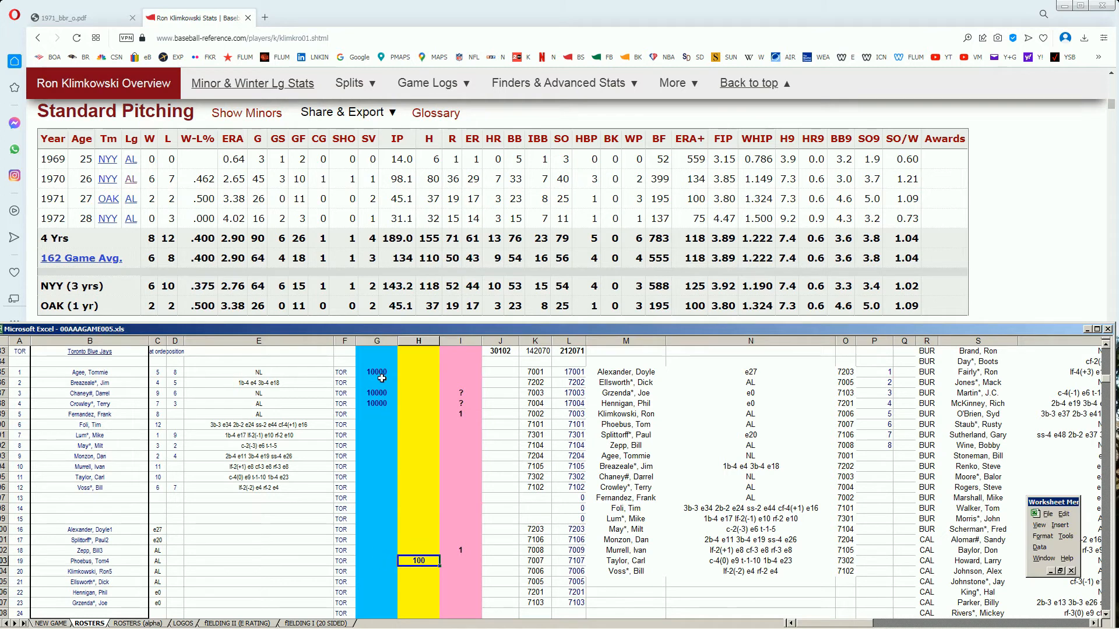
left_click(381, 573)
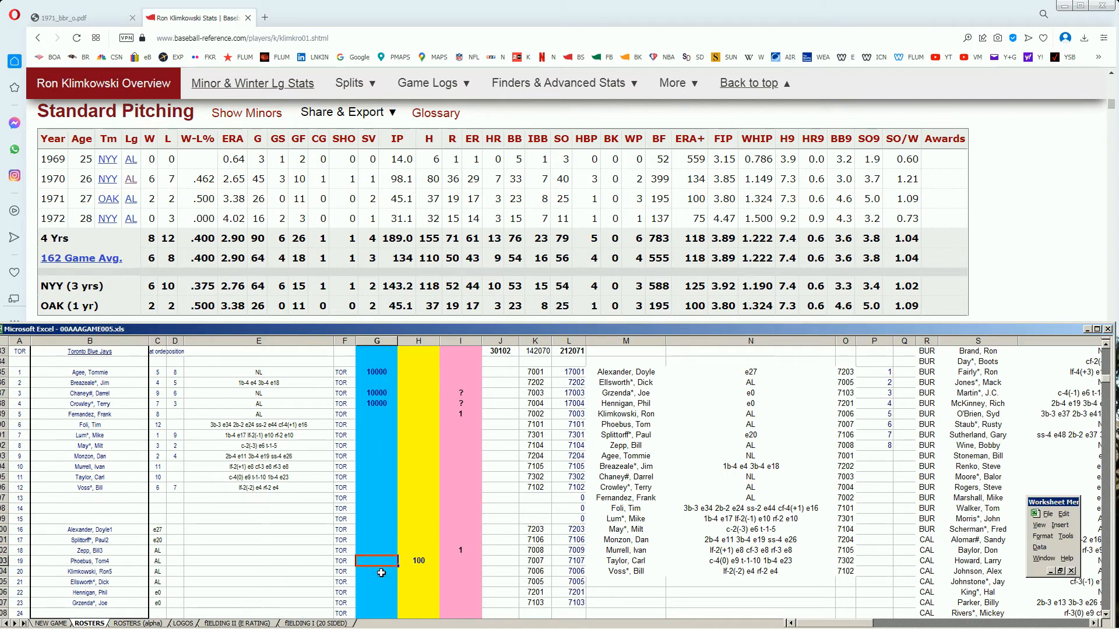
type("10000")
key("Return")
Search Baseball Reference for ellswort, open Dick Ellsworth's player page and view his 1970 and 1971 pitching statistics
left_click_drag(1115, 106, 1114, 77)
left_click(810, 111)
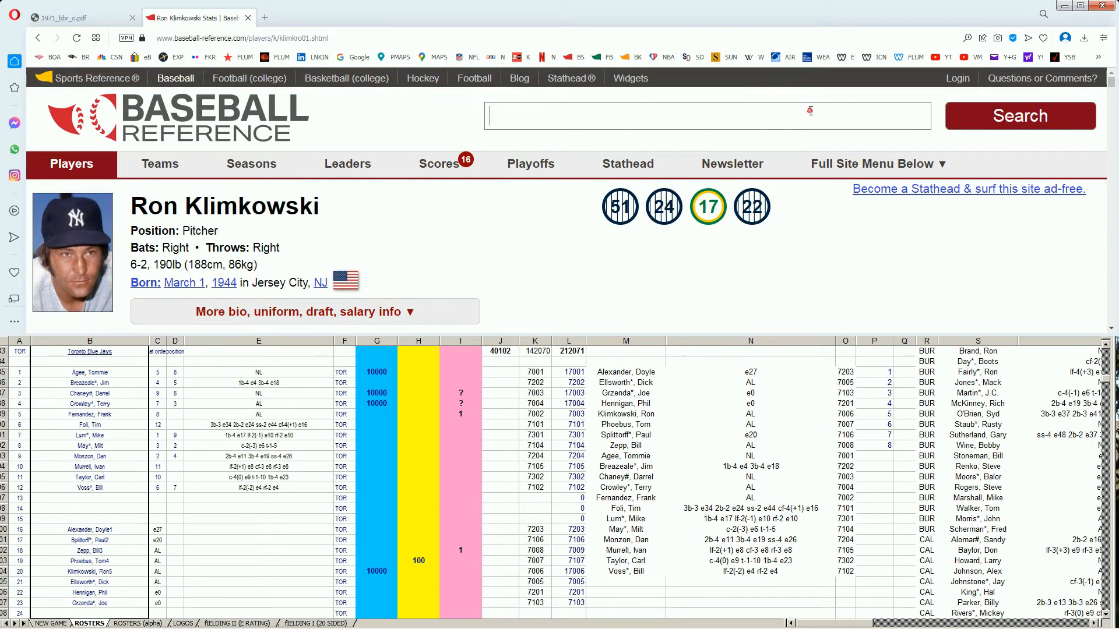
type("ellswor")
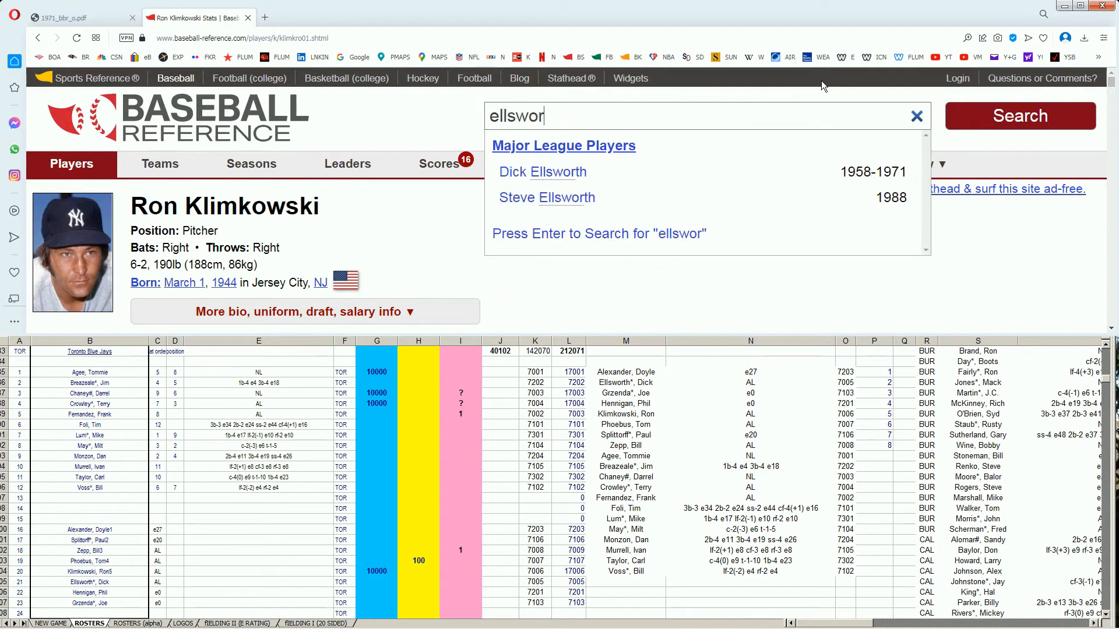
type("tg")
key("BackSpace")
left_click(571, 173)
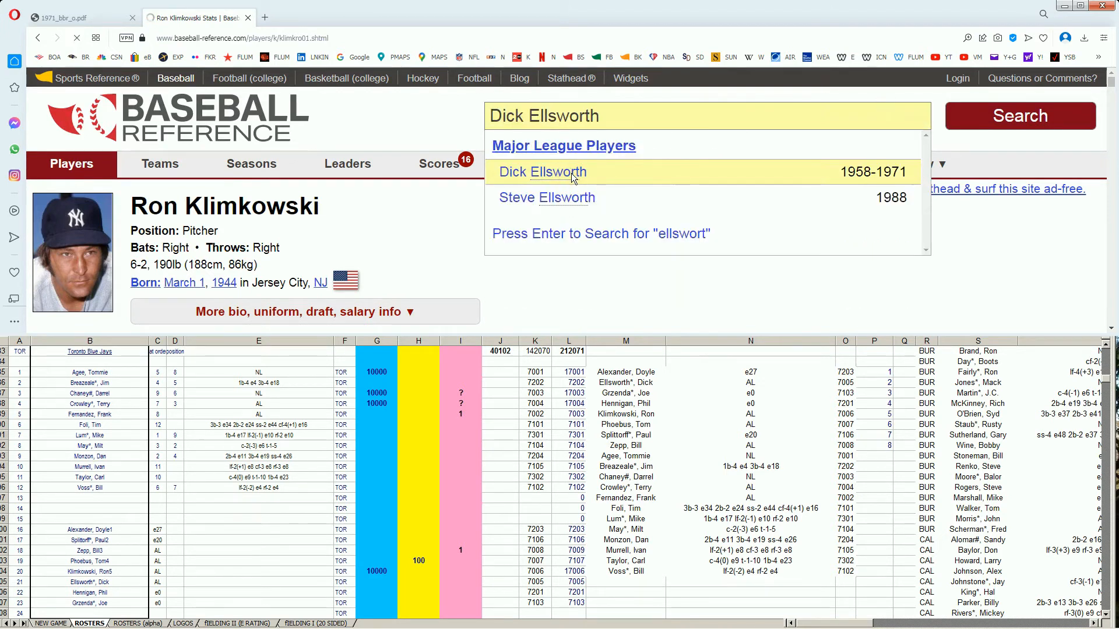
scroll(583, 277, "down", 3)
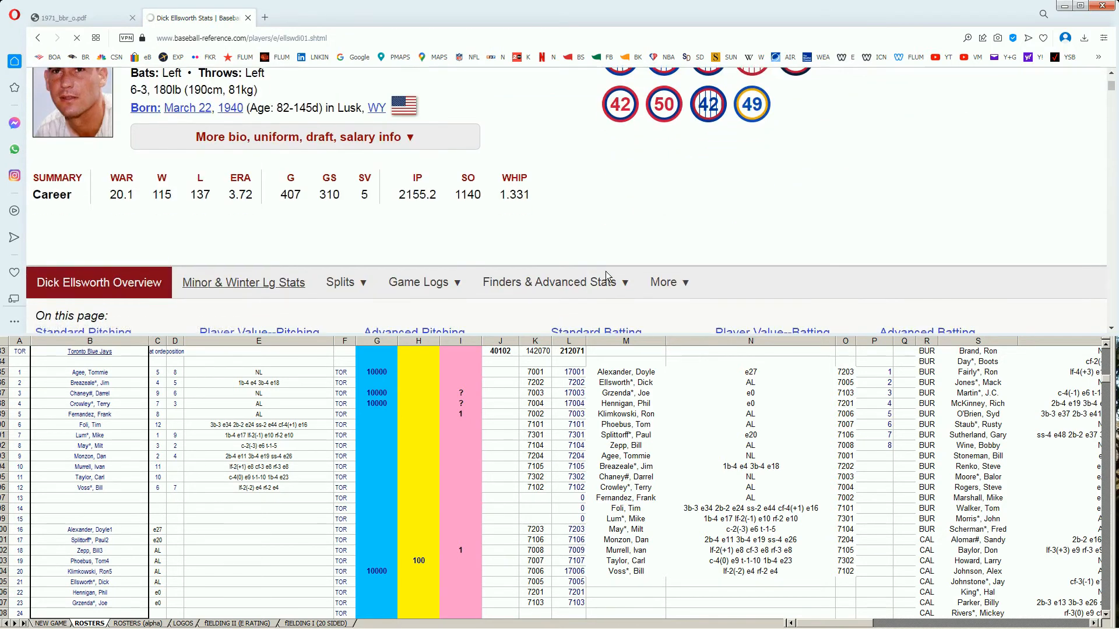
scroll(770, 264, "down", 4)
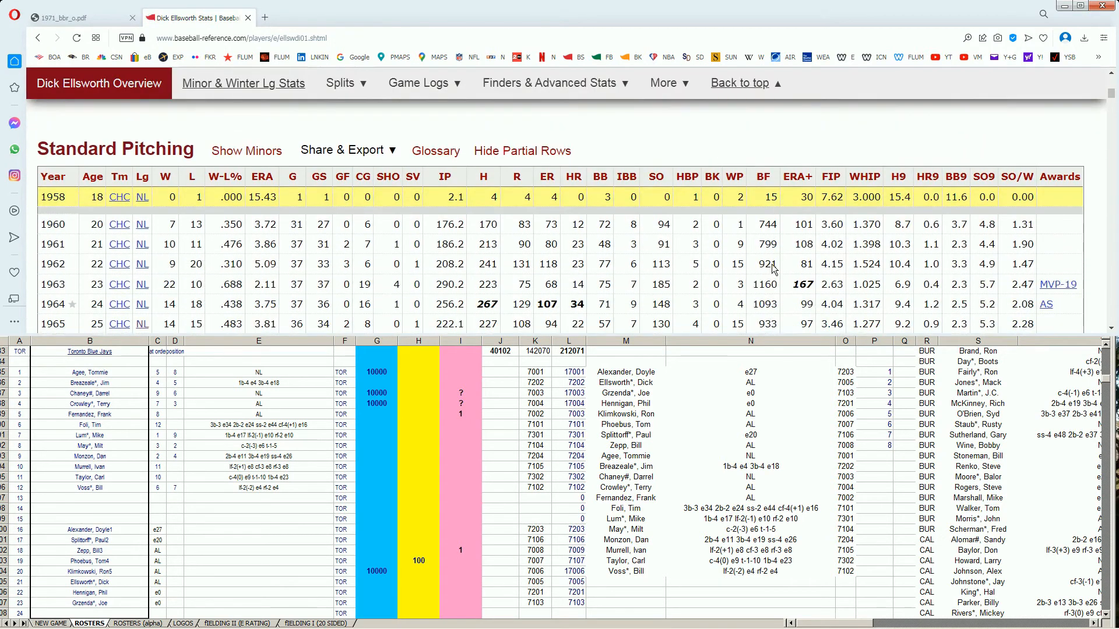
scroll(773, 268, "down", 3)
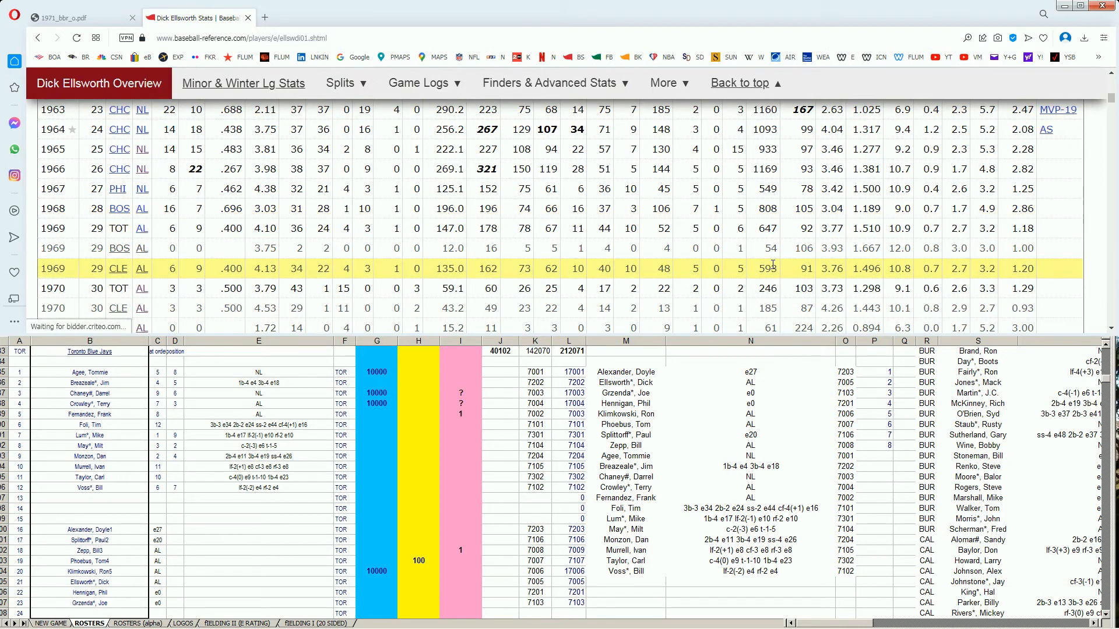
scroll(772, 264, "down", 1)
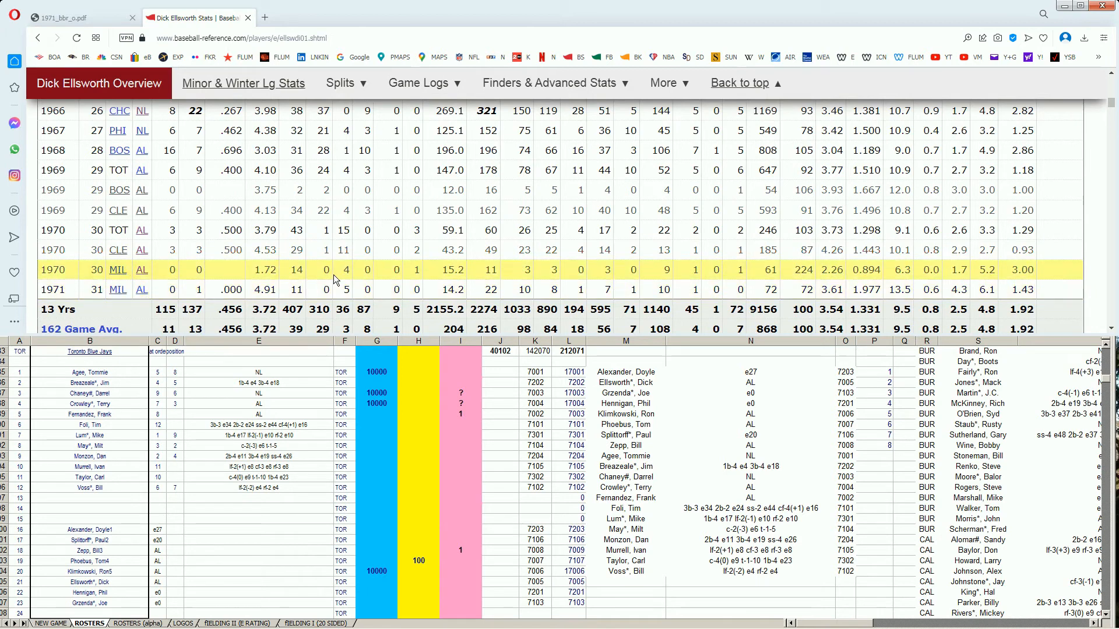
mouse_move(280, 231)
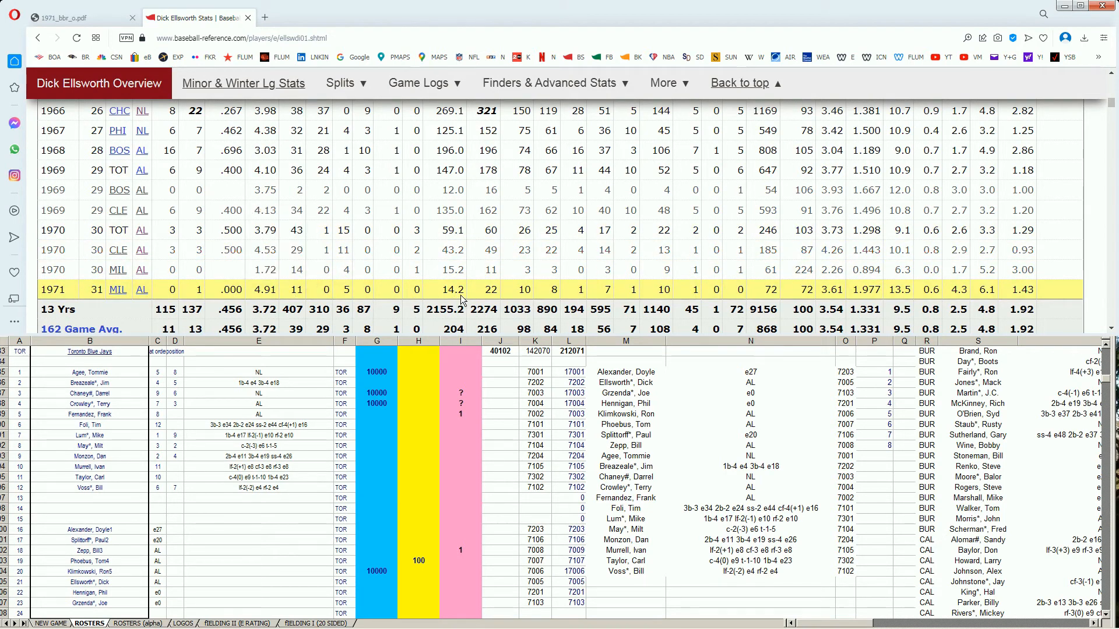
Check the 1971_bbr_o.pdf roster for Ellsworth among the Milwaukee Brewers pitchers and the additional American League players
left_click(108, 21)
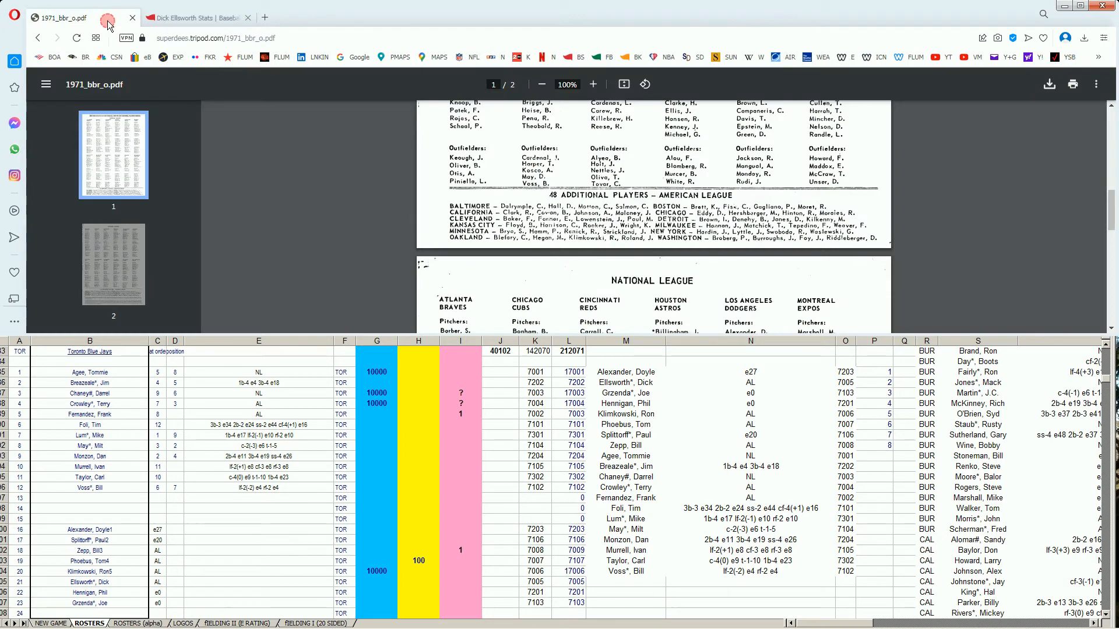
scroll(959, 253, "up", 5)
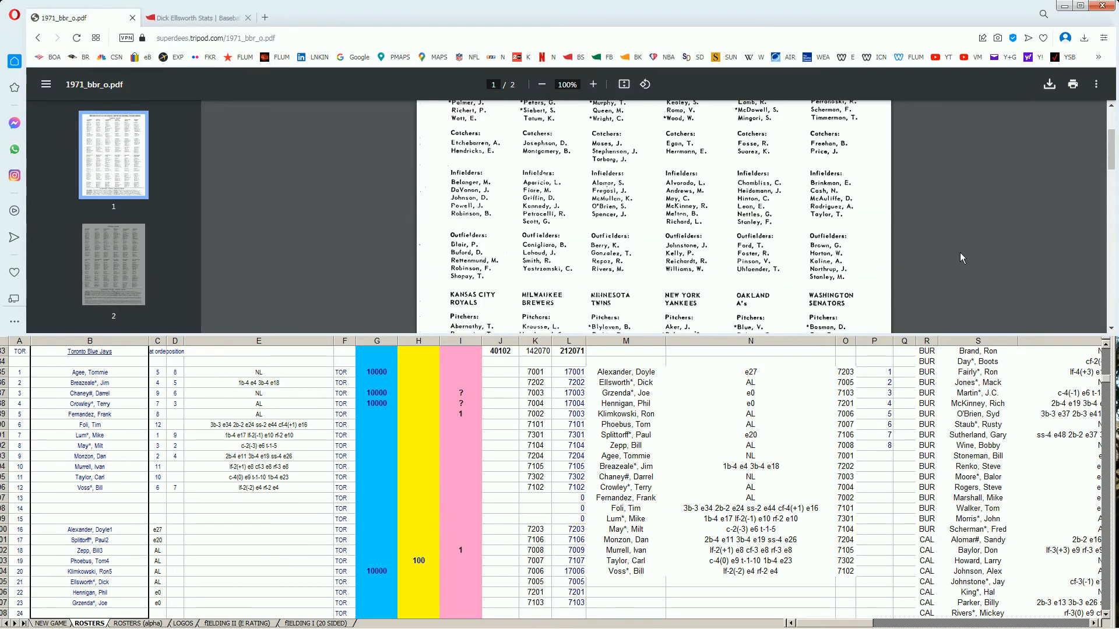
scroll(959, 253, "down", 2)
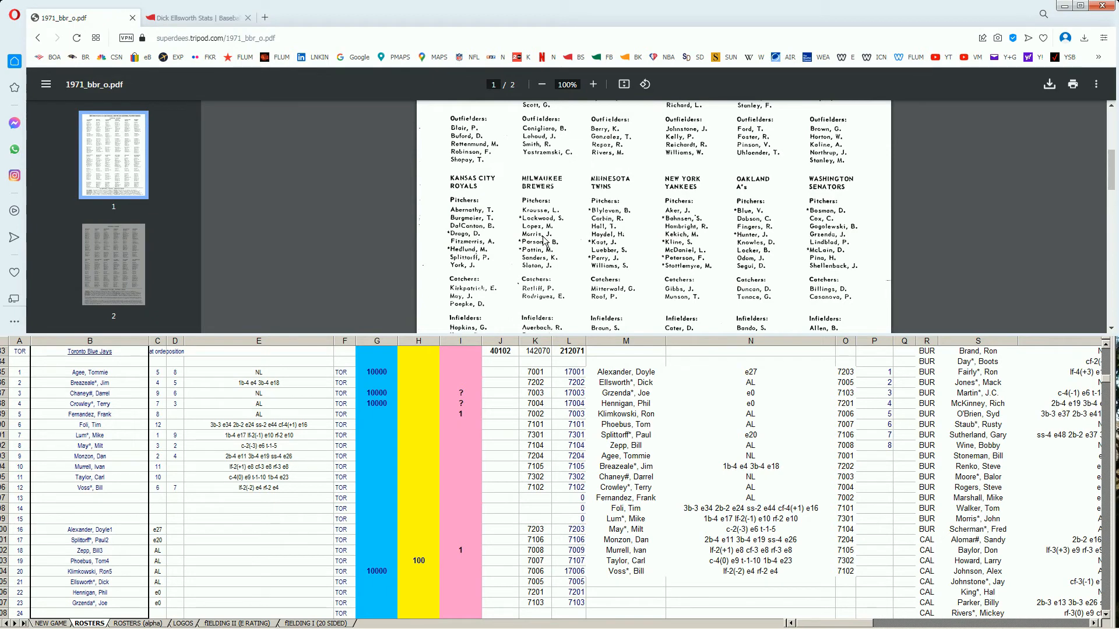
scroll(543, 240, "down", 5)
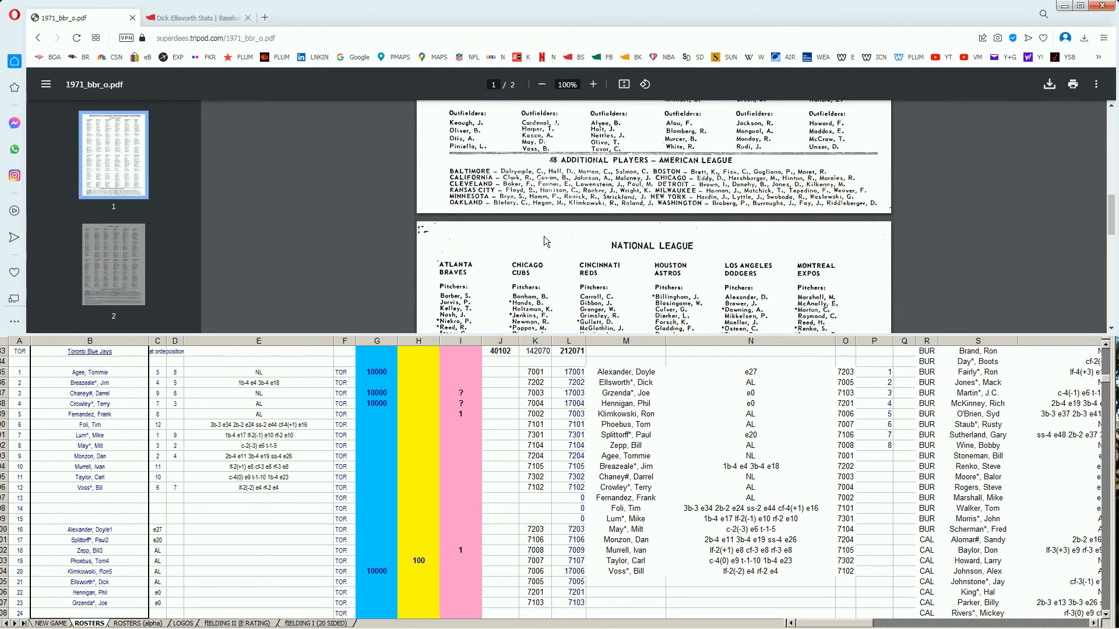
scroll(546, 241, "up", 1)
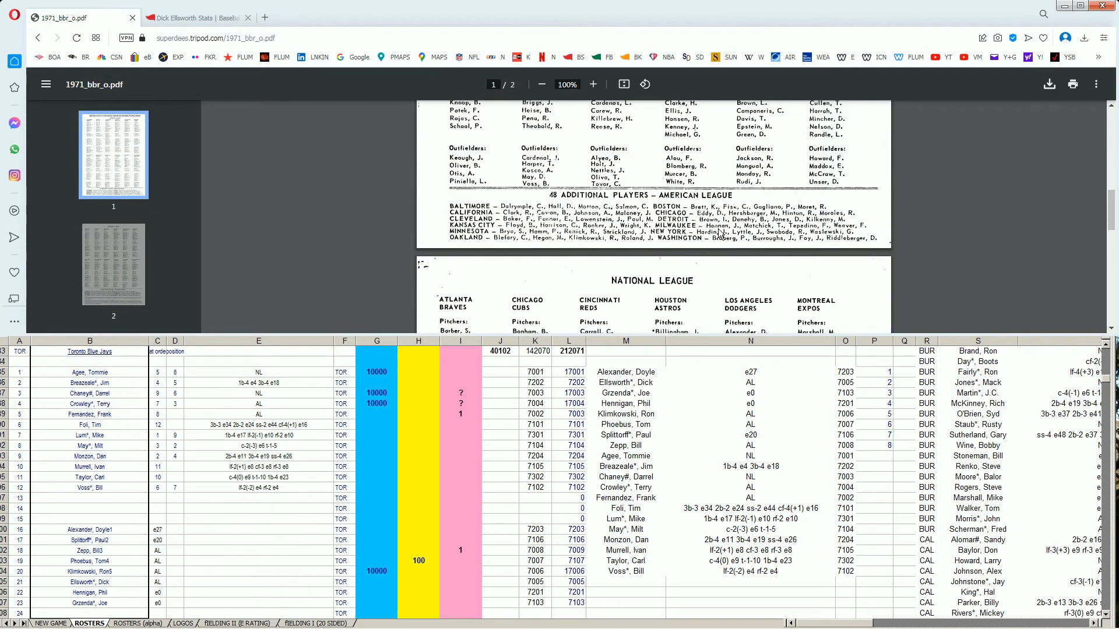
Enter 1 in pink column I of Dick Ellsworth's row in the Toronto roster
left_click(408, 575)
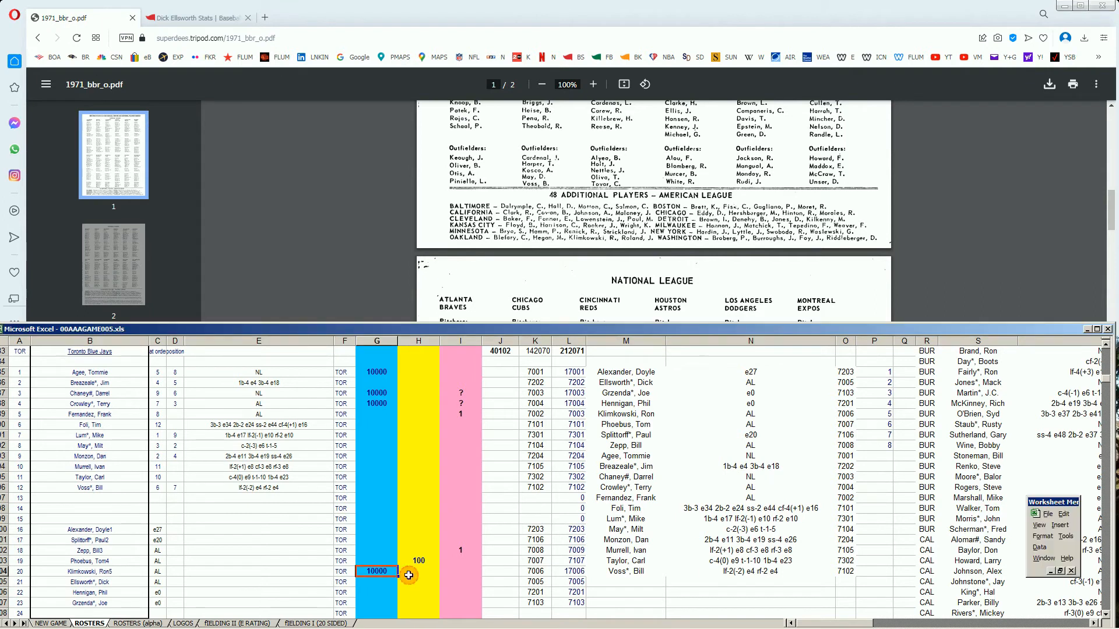
key("Down")
key("Right")
key("Right")
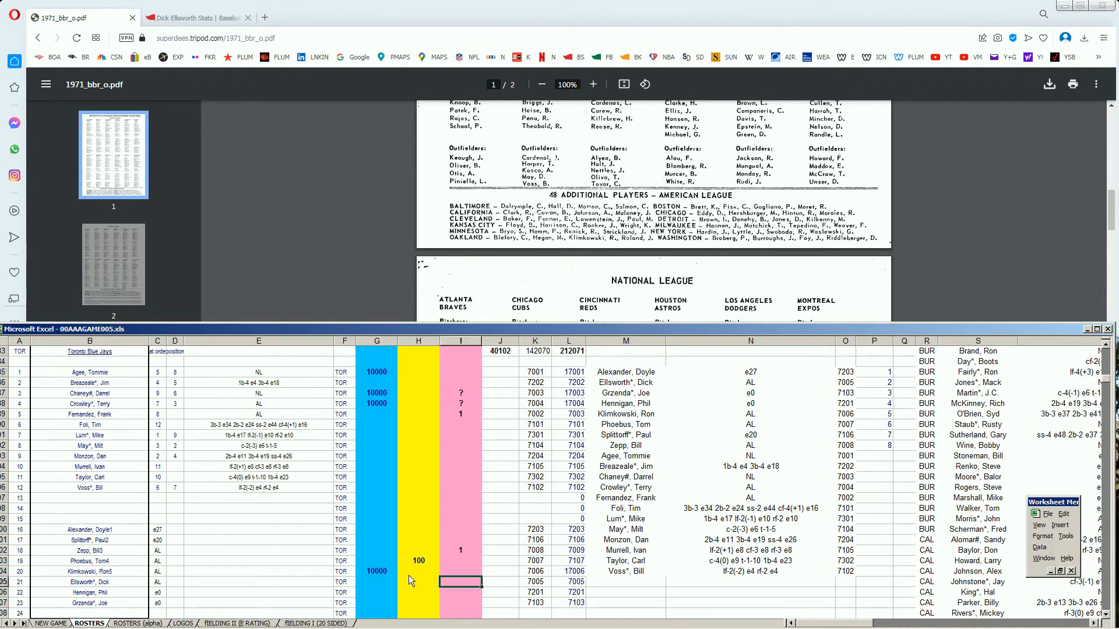
type("1")
key("Up")
left_click(369, 571)
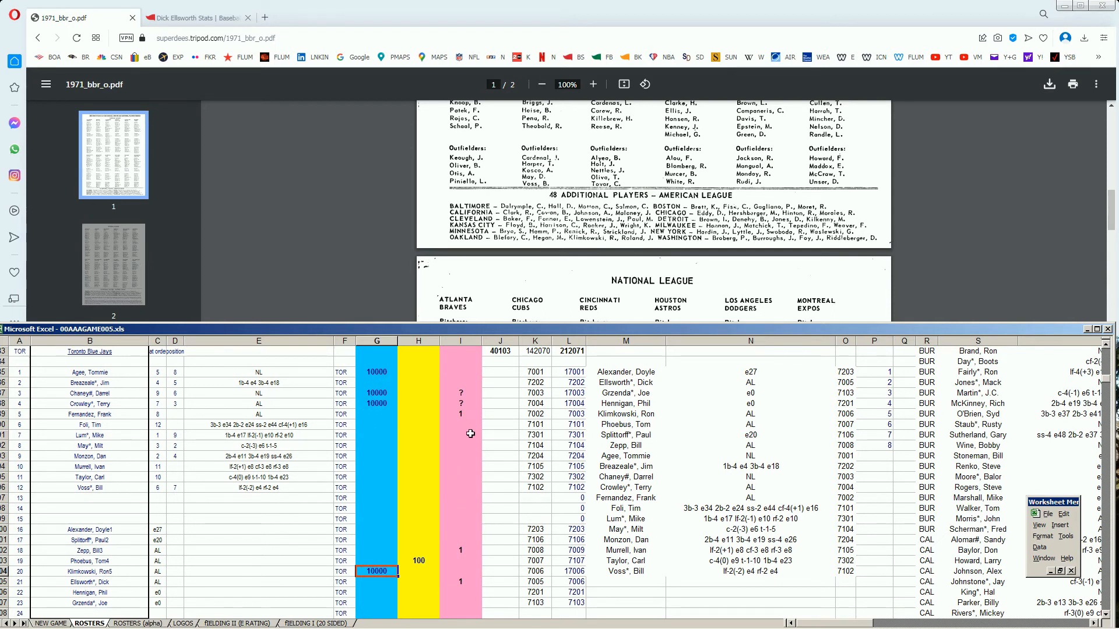
left_click(410, 477)
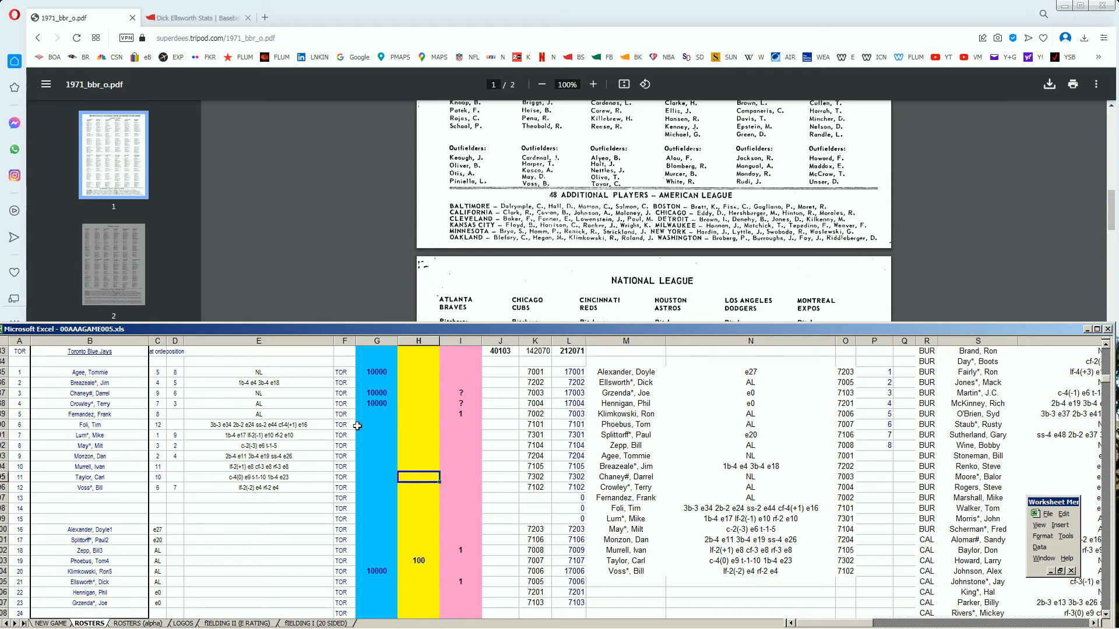